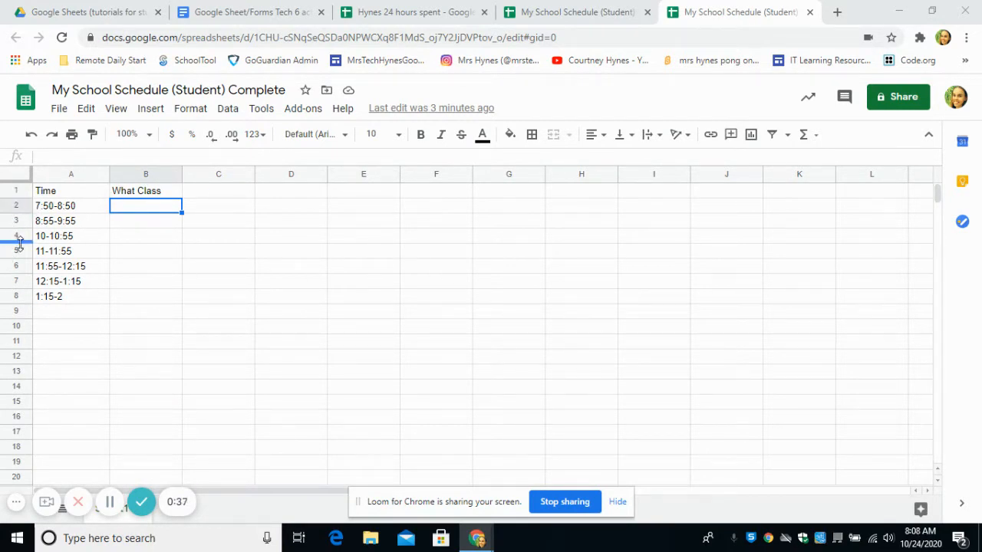
pyautogui.click(59, 194)
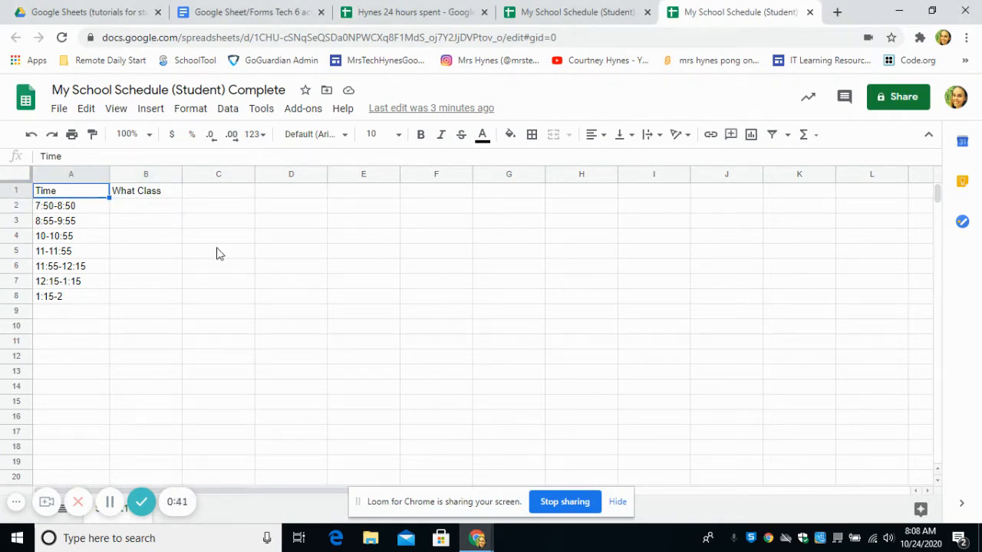
pyautogui.click(316, 279)
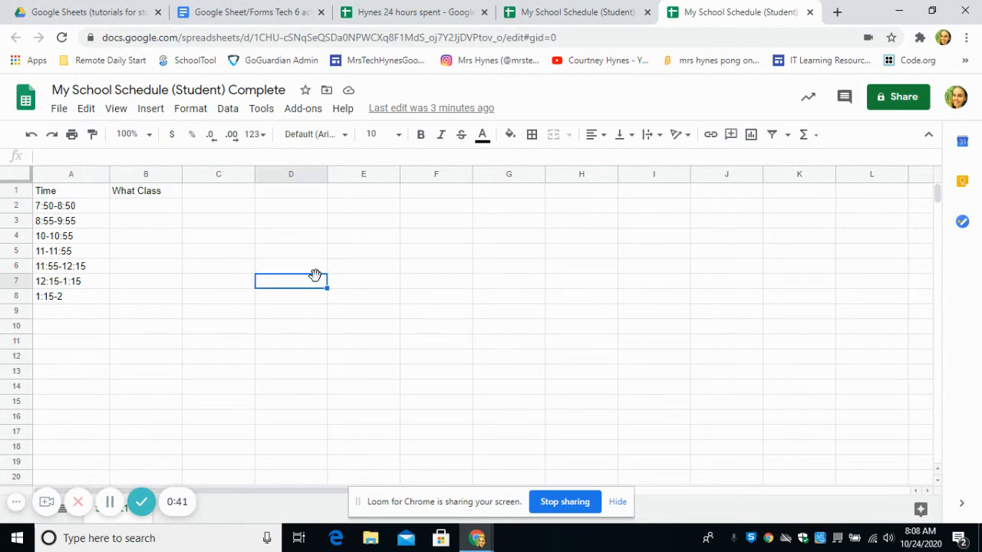
pyautogui.click(277, 224)
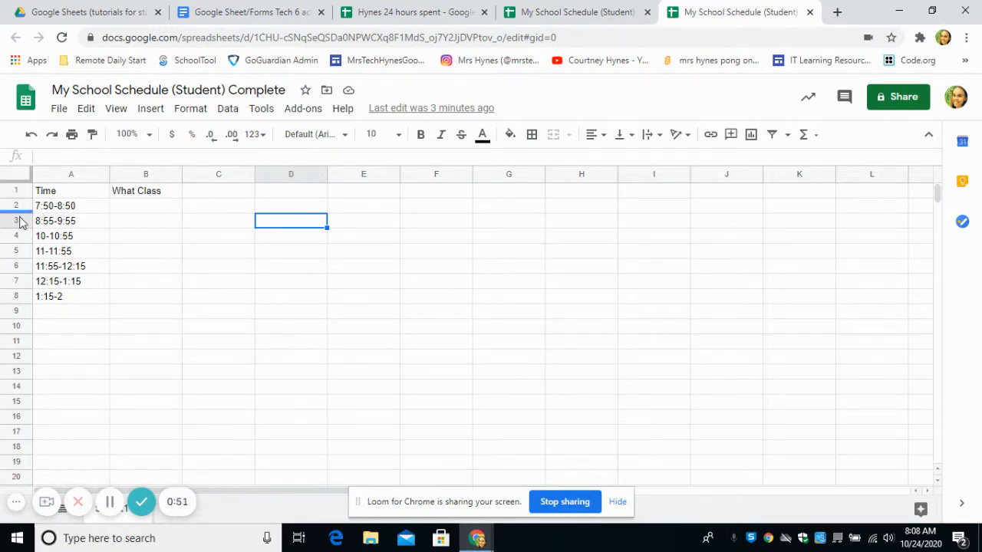
pyautogui.click(63, 196)
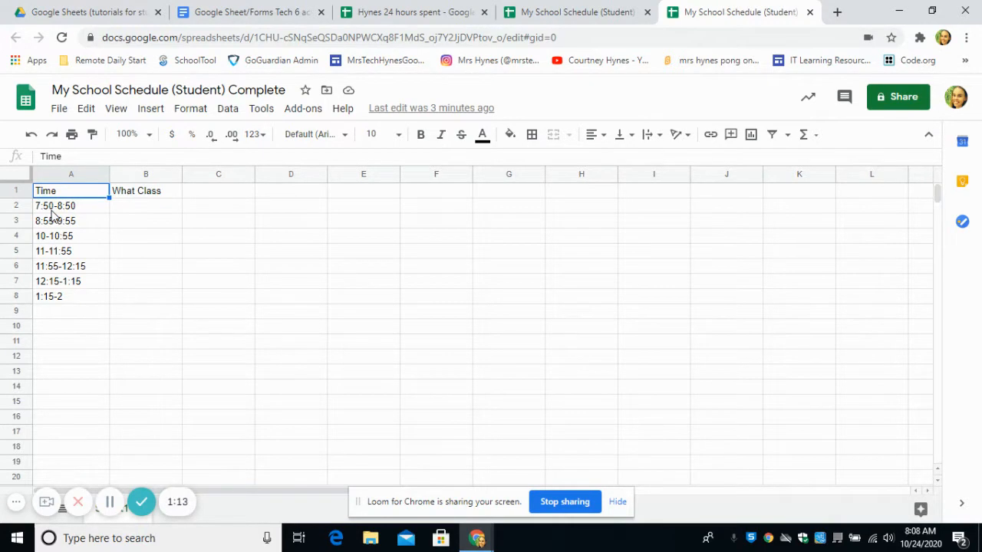
# Shorten the column heading in cell B1 to "Class".
pyautogui.click(142, 199)
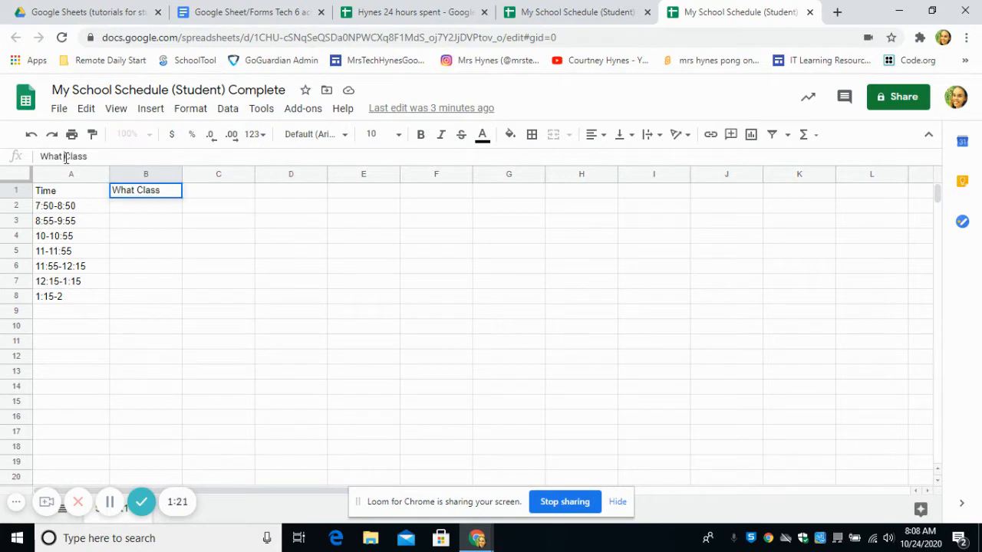
pyautogui.moveTo(62, 156); pyautogui.dragTo(38, 157)
pyautogui.press('BackSpace')
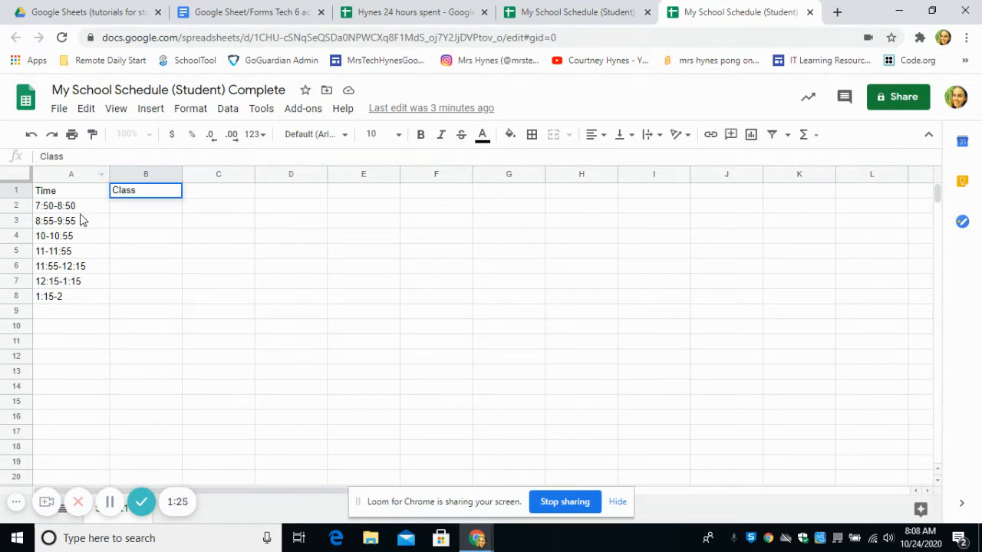
# Enter ELA as the class for 7:50-8:50 in B2 and Math for 8:55-9:55 in B3.
pyautogui.click(137, 209)
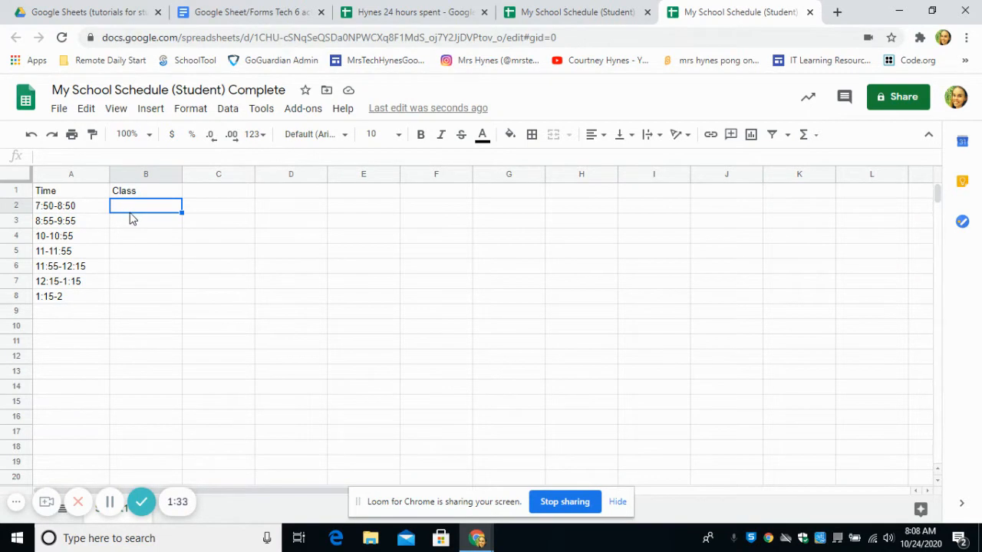
pyautogui.write('ELA')
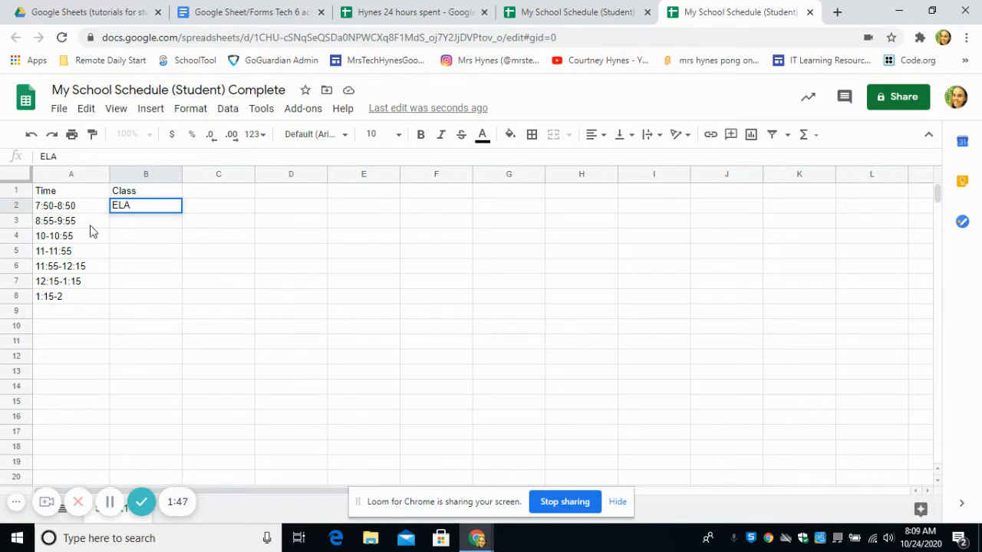
pyautogui.click(120, 225)
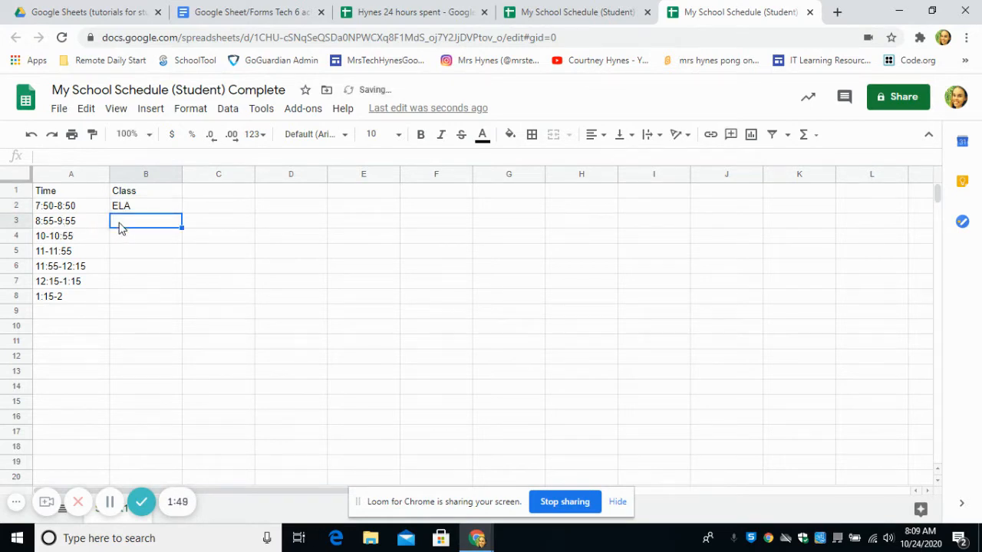
pyautogui.write('Math')
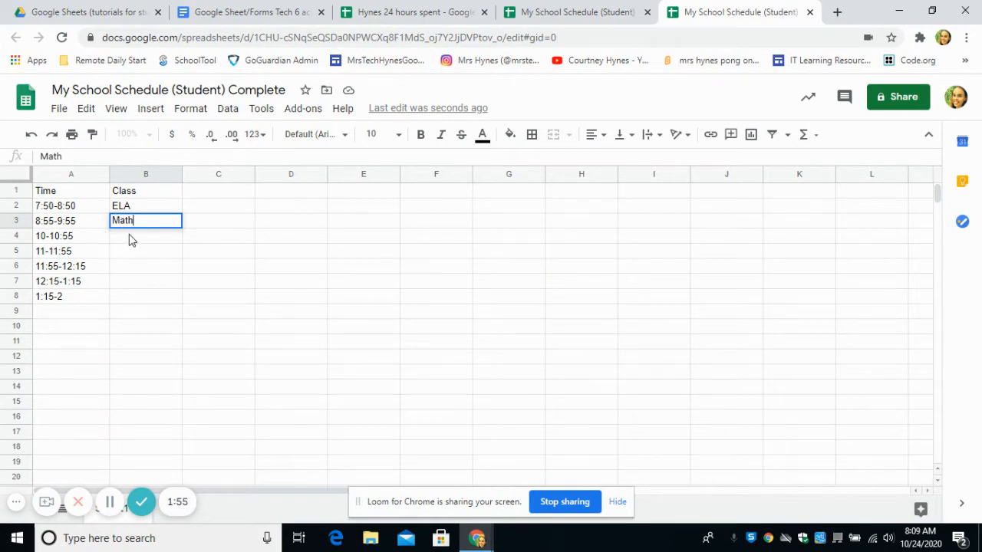
# Enter "Independant Work Time" in cell B4 as the class for the 10-10:55 slot.
pyautogui.click(130, 242)
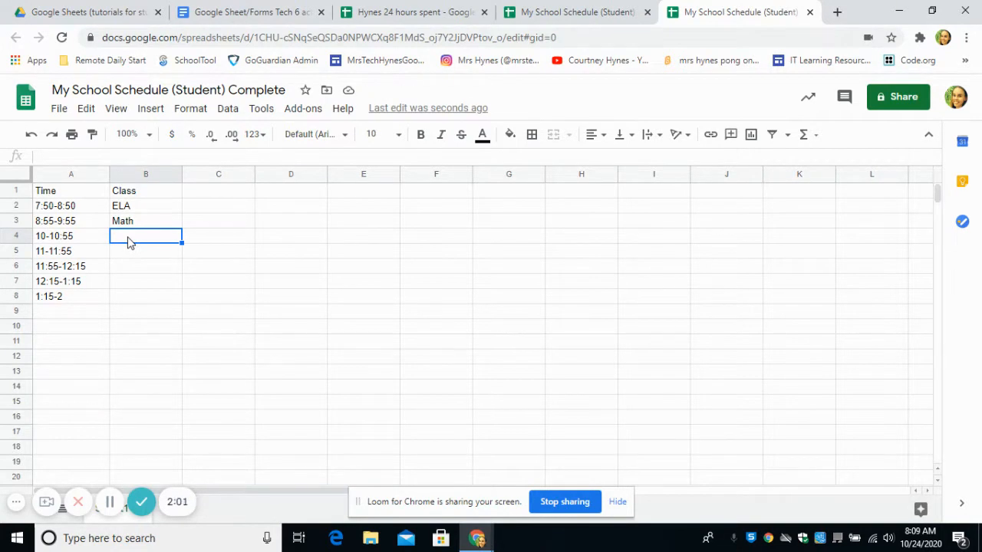
pyautogui.write('Independant')
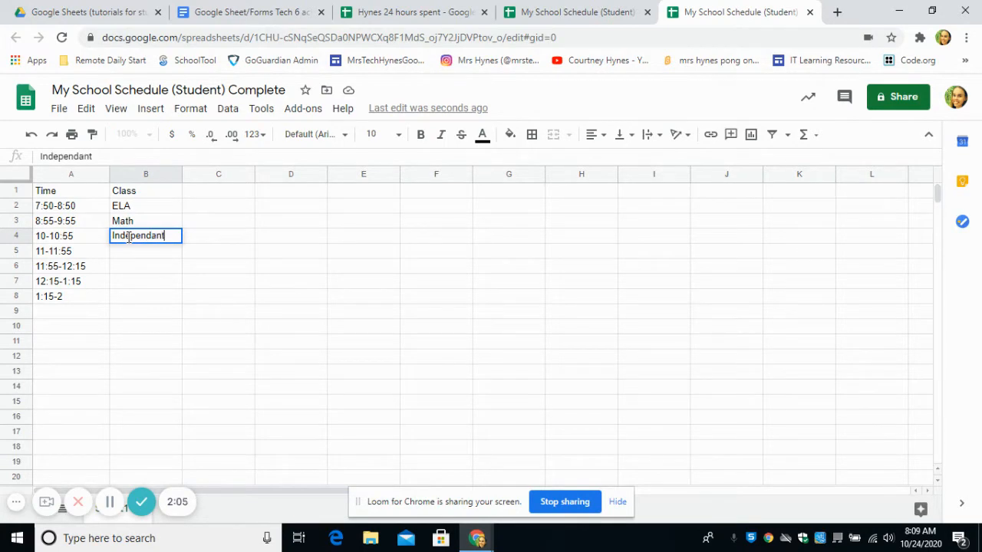
pyautogui.write(' Work Time')
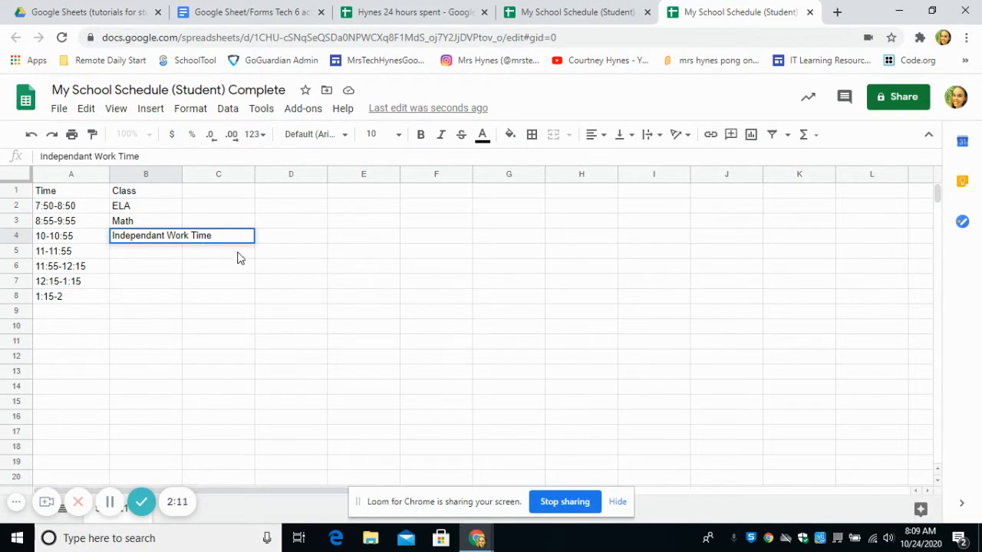
pyautogui.click(116, 257)
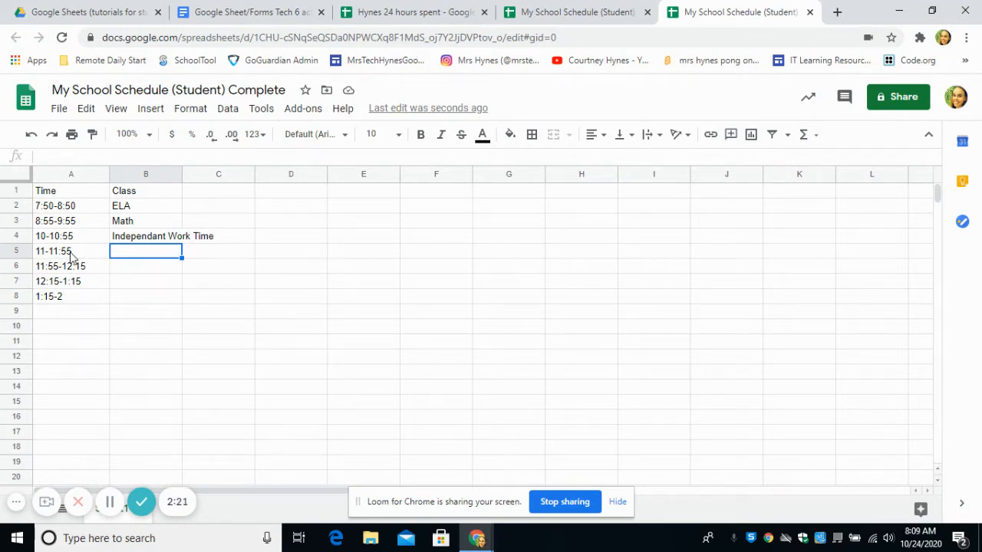
# Move the "Independant Work Time" entry from B4 to B5 by cutting and pasting it.
pyautogui.click(134, 239)
pyautogui.rightClick(134, 240)
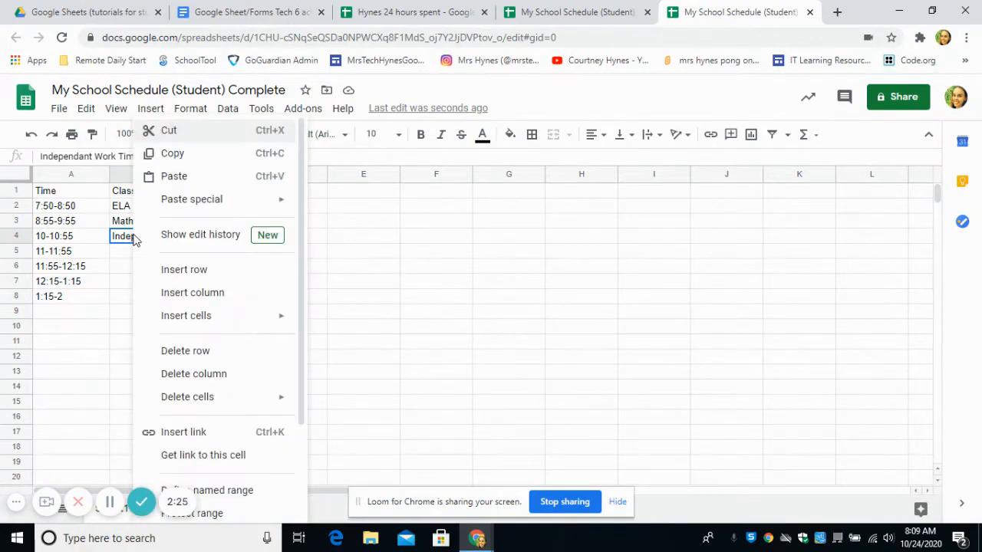
pyautogui.click(164, 132)
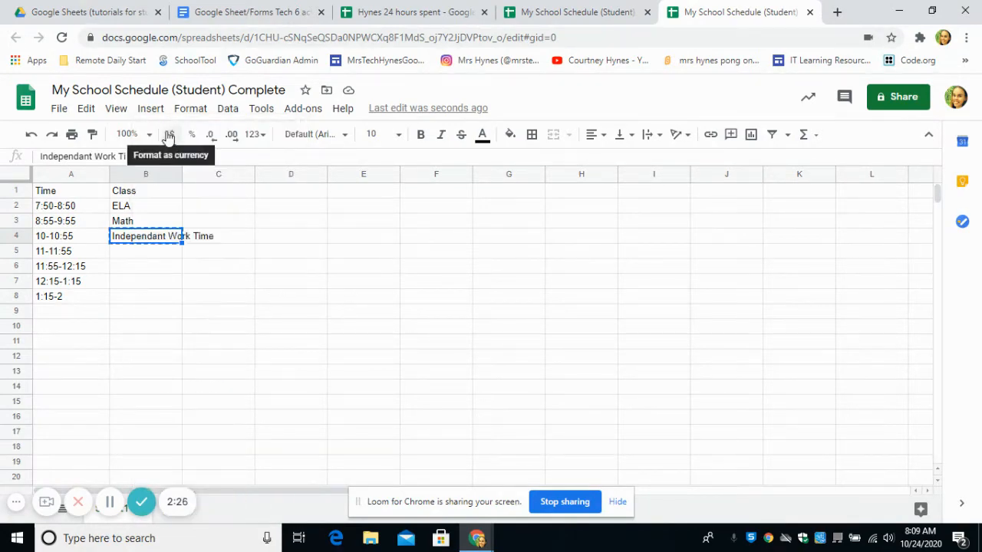
pyautogui.click(118, 260)
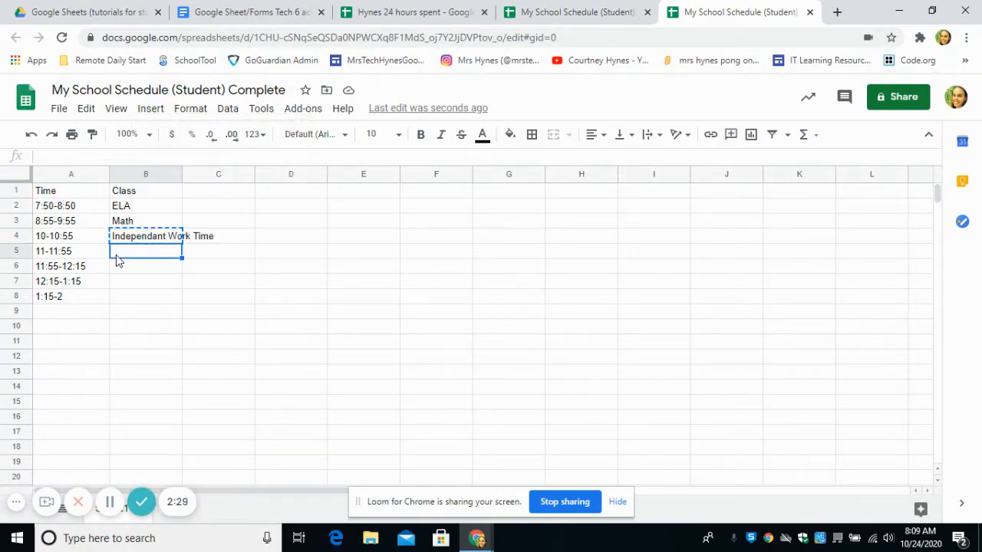
pyautogui.rightClick(117, 259)
pyautogui.click(150, 175)
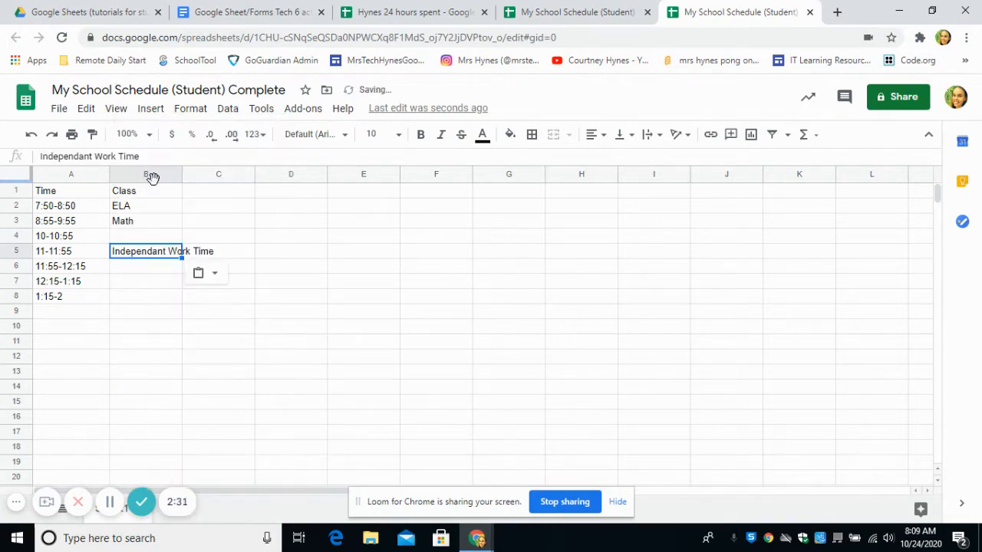
# Fill in the remaining classes: Science in B4, Lunch in B6, Tech 6 in B7 and Gym in B8.
pyautogui.click(124, 239)
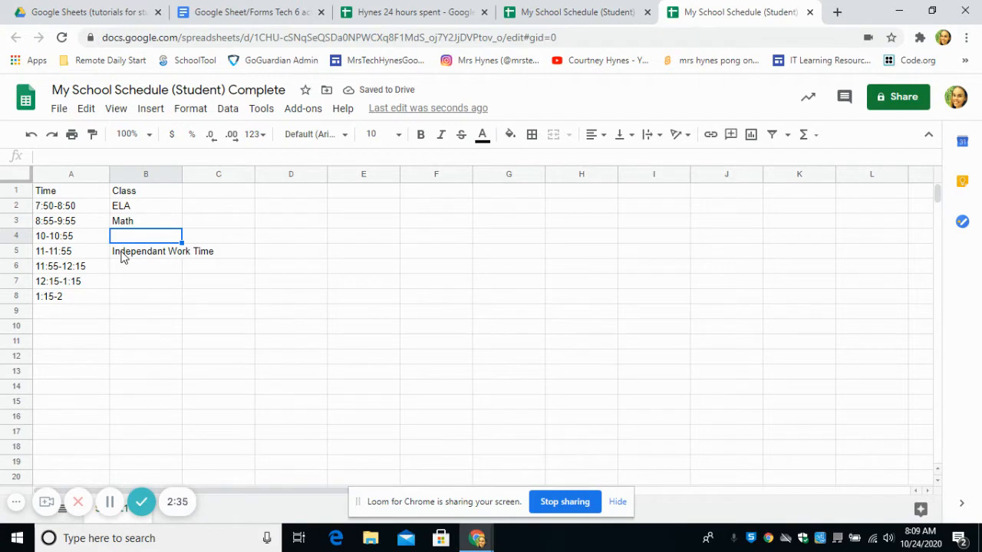
pyautogui.write('Science')
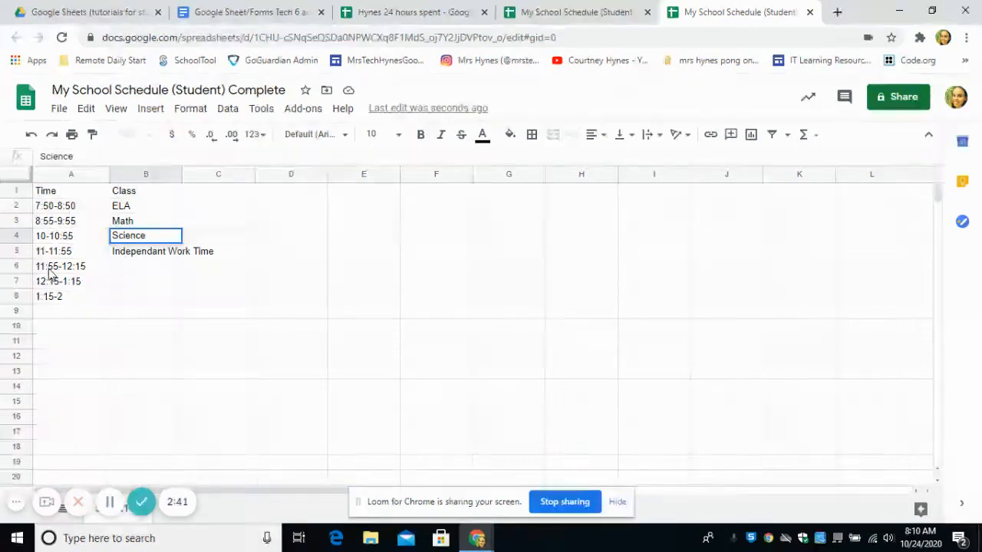
pyautogui.click(129, 269)
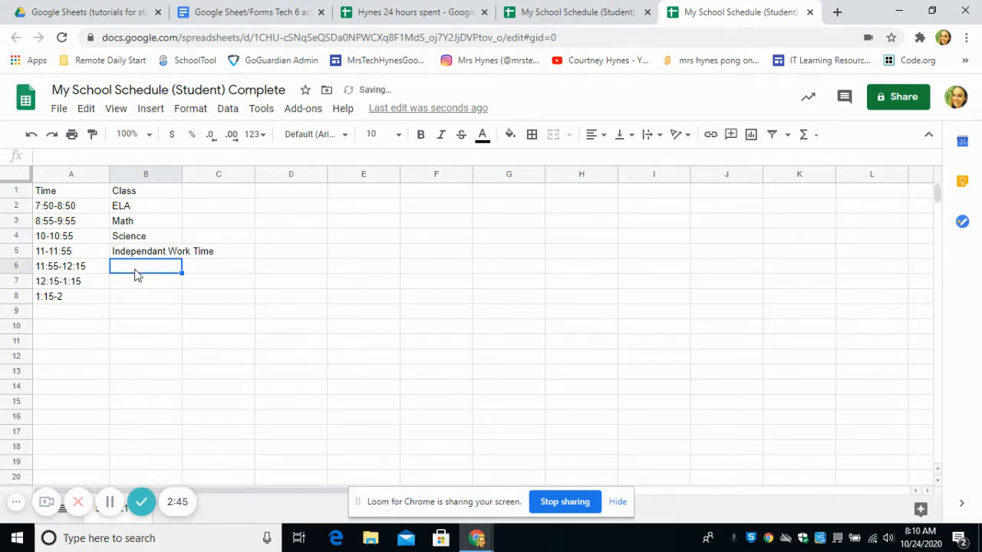
pyautogui.write('Lunch')
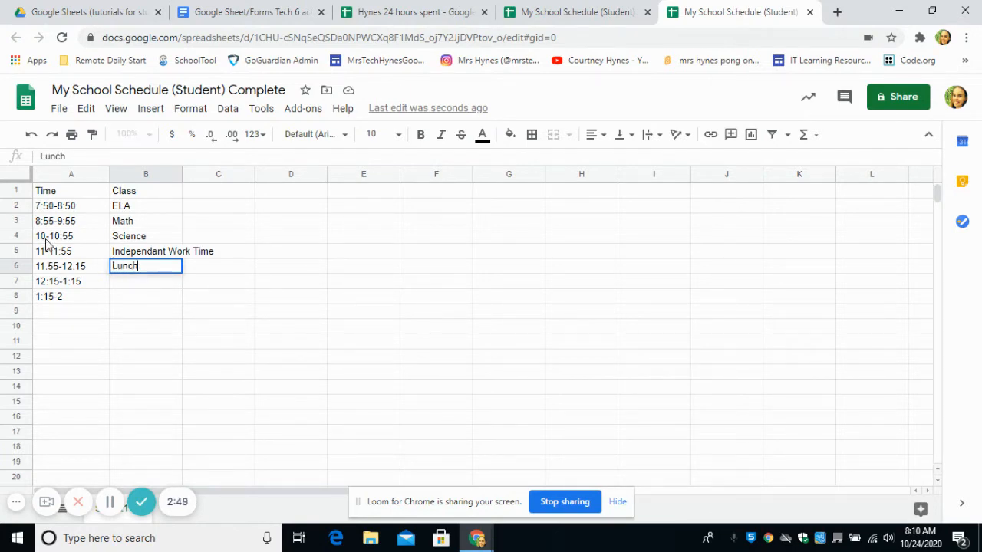
pyautogui.click(120, 287)
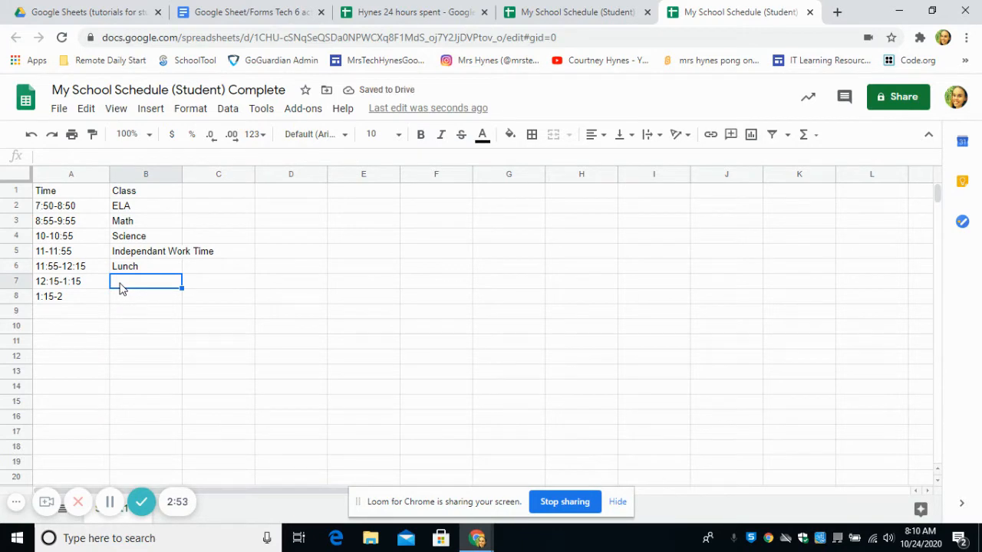
pyautogui.write('Tech 6')
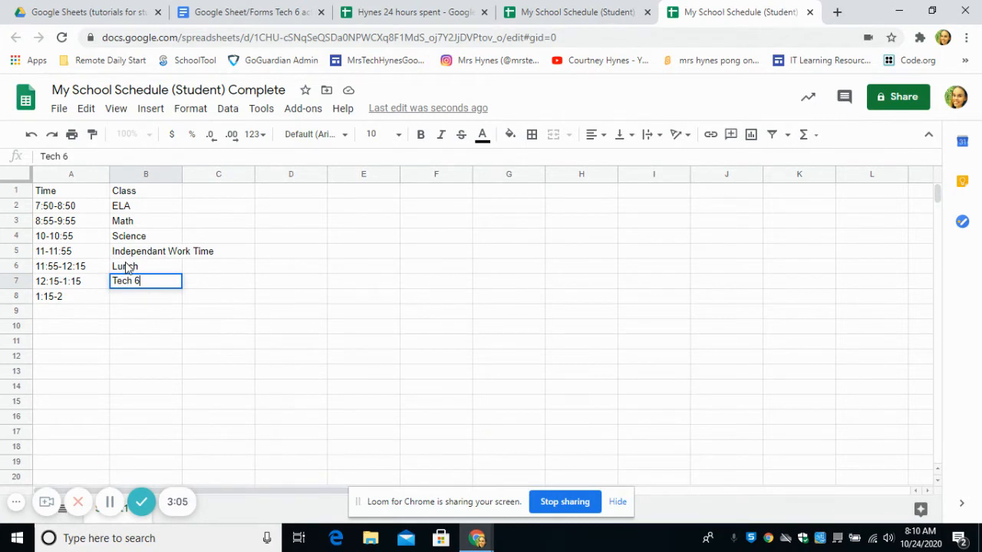
pyautogui.click(142, 305)
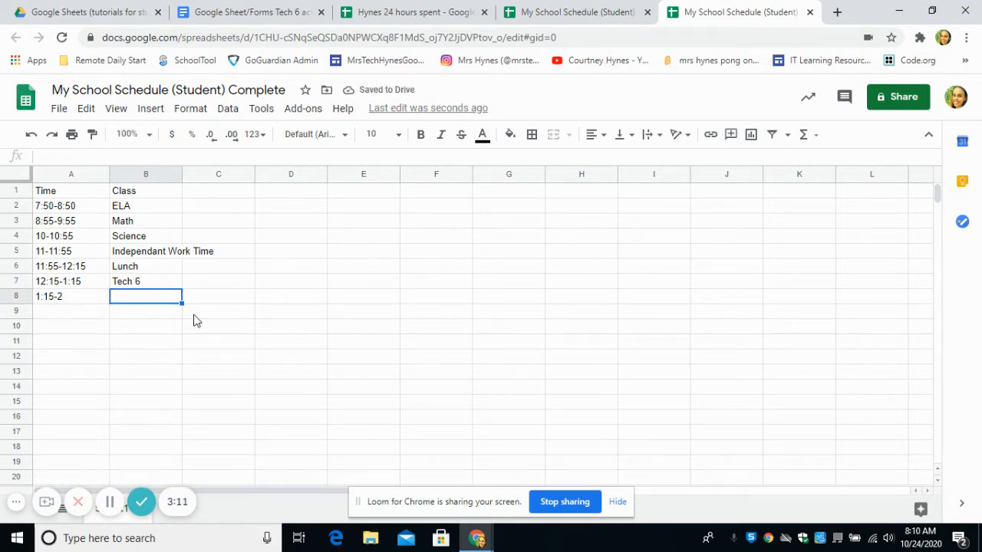
pyautogui.write('Gym')
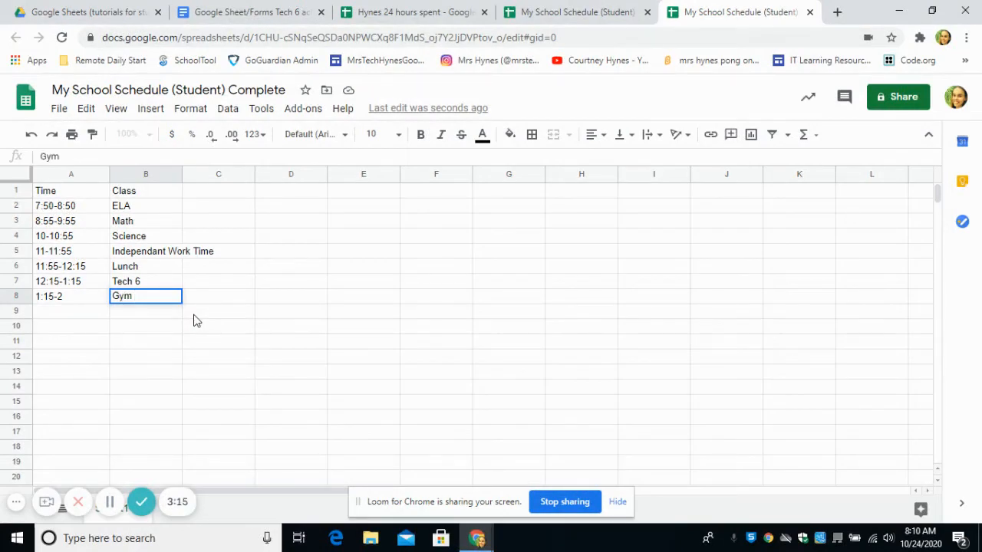
# Auto-fit the width of column B to its longest entry.
pyautogui.click(177, 346)
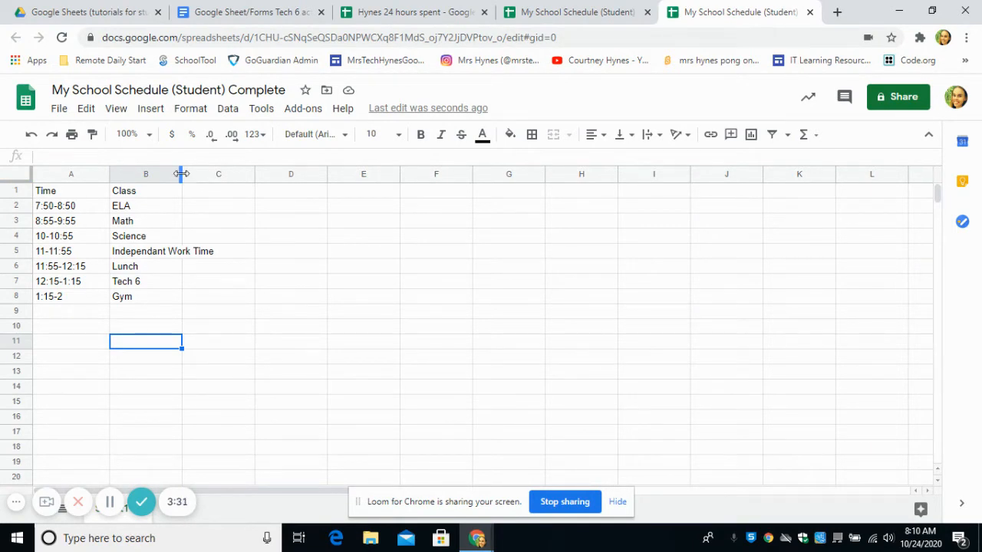
pyautogui.doubleClick(182, 174)
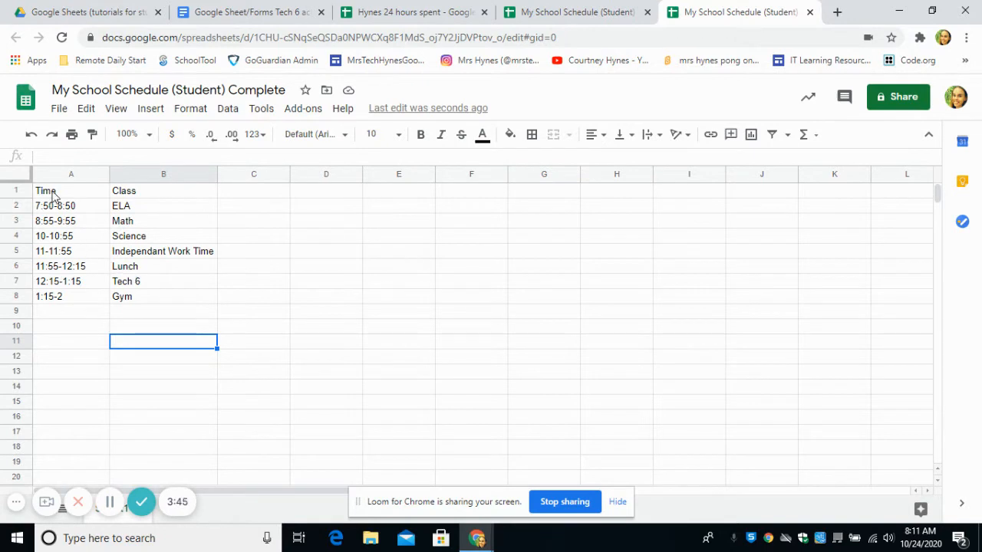
pyautogui.moveTo(54, 196); pyautogui.dragTo(129, 299)
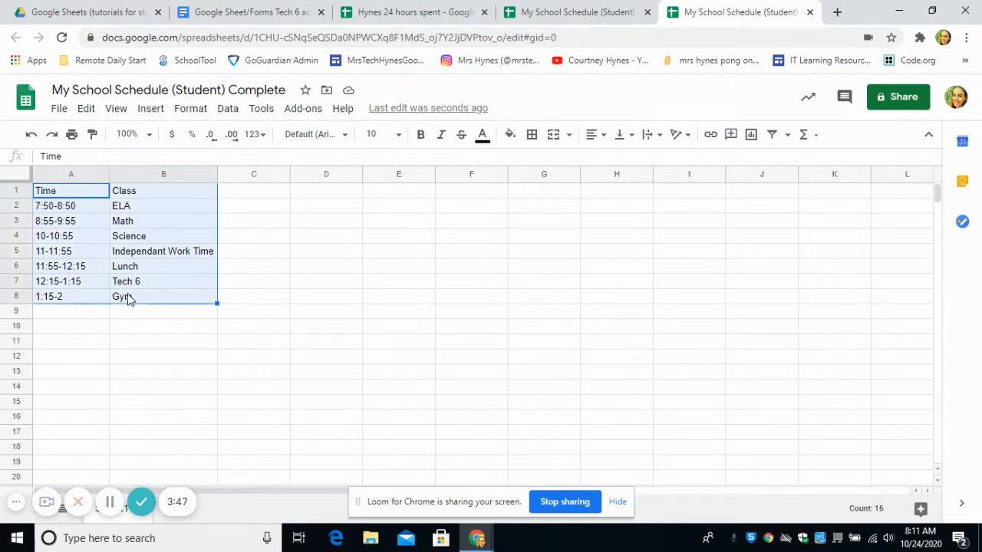
pyautogui.click(535, 139)
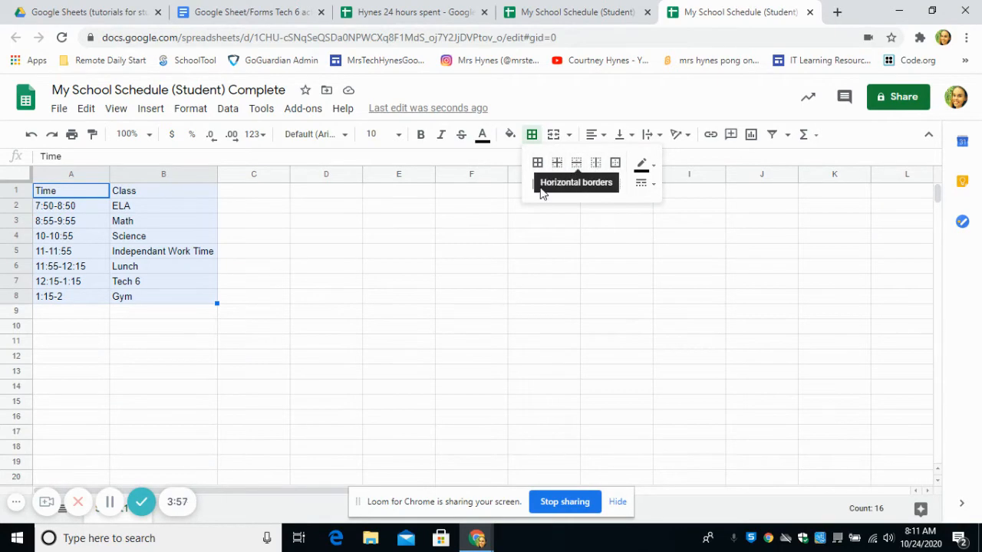
pyautogui.click(398, 267)
pyautogui.moveTo(61, 190); pyautogui.dragTo(138, 193)
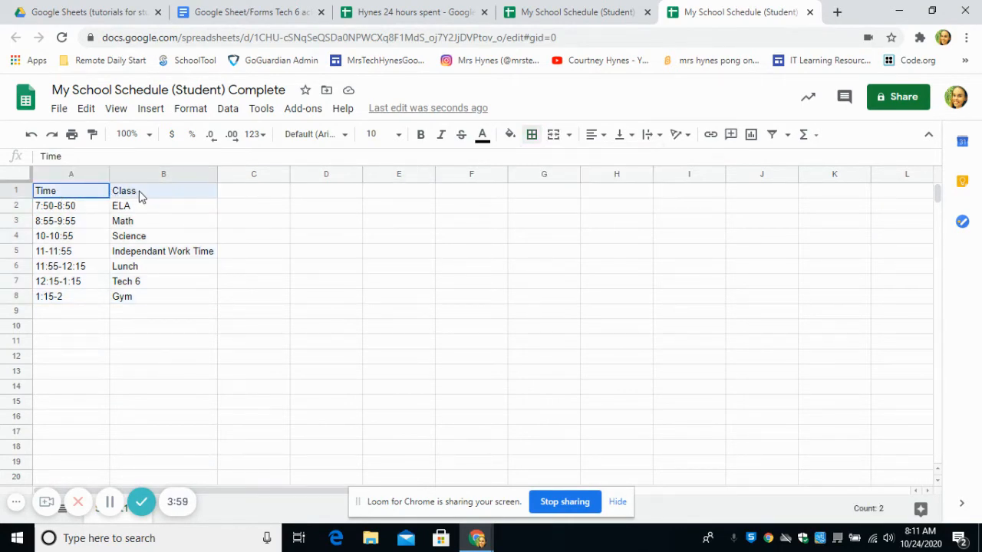
pyautogui.click(530, 137)
pyautogui.click(388, 257)
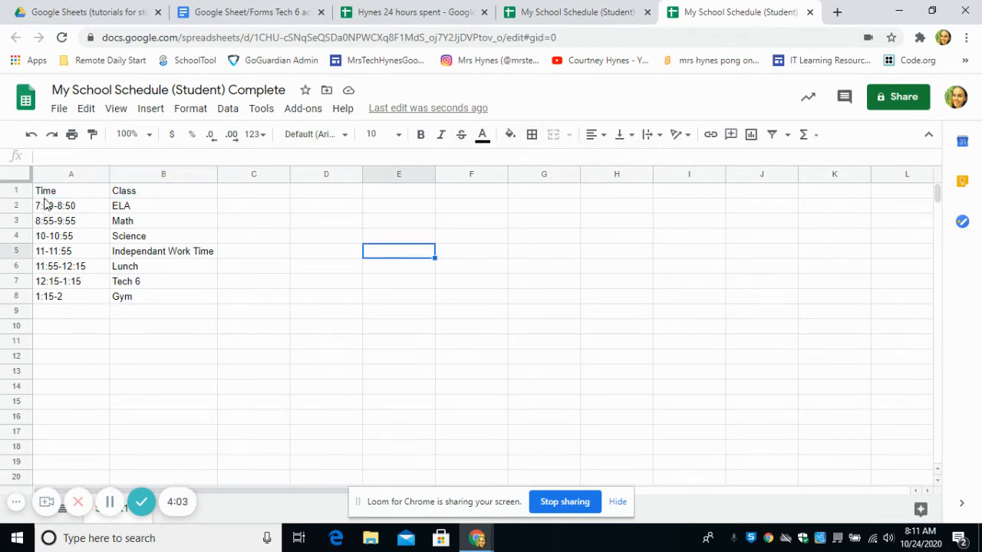
# Apply all borders to the Time and Class header cells A1:B1.
pyautogui.moveTo(45, 195); pyautogui.dragTo(125, 194)
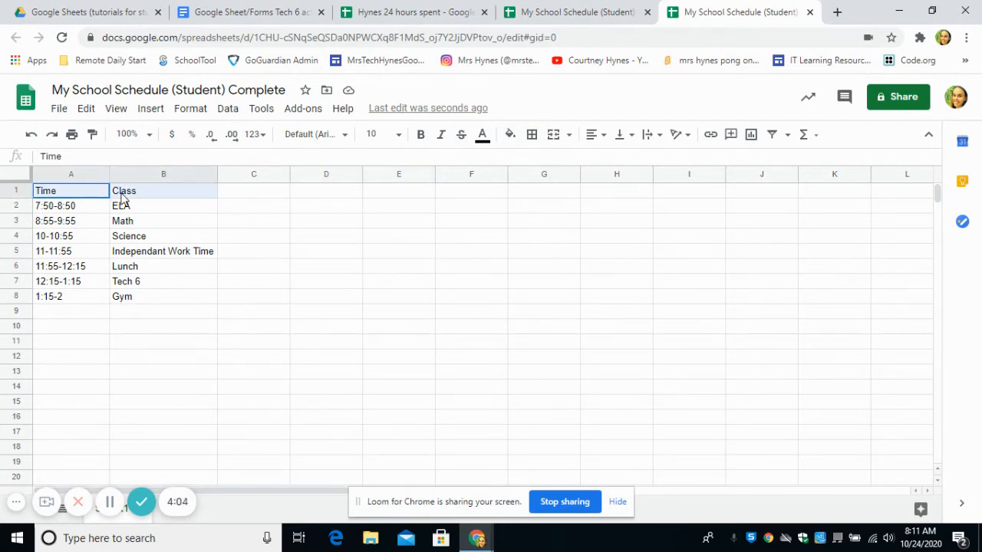
pyautogui.click(532, 135)
pyautogui.click(538, 163)
pyautogui.click(388, 269)
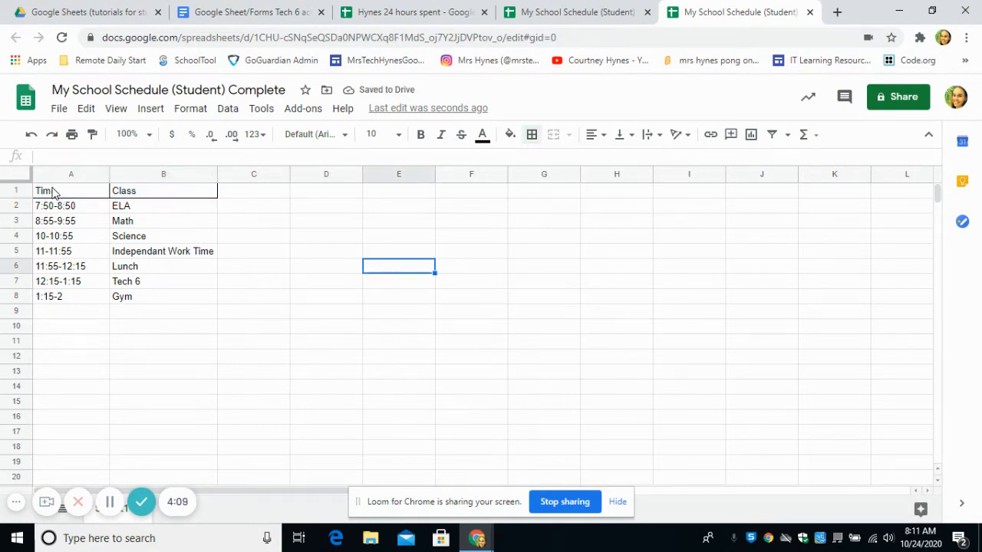
# Apply all borders to the whole schedule table, A1:B8.
pyautogui.moveTo(46, 190); pyautogui.dragTo(148, 299)
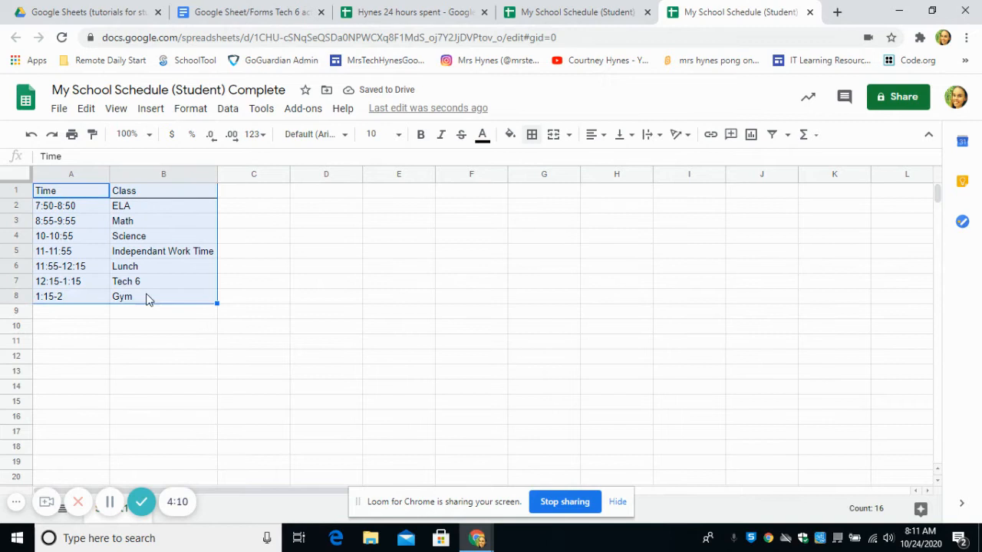
pyautogui.click(531, 134)
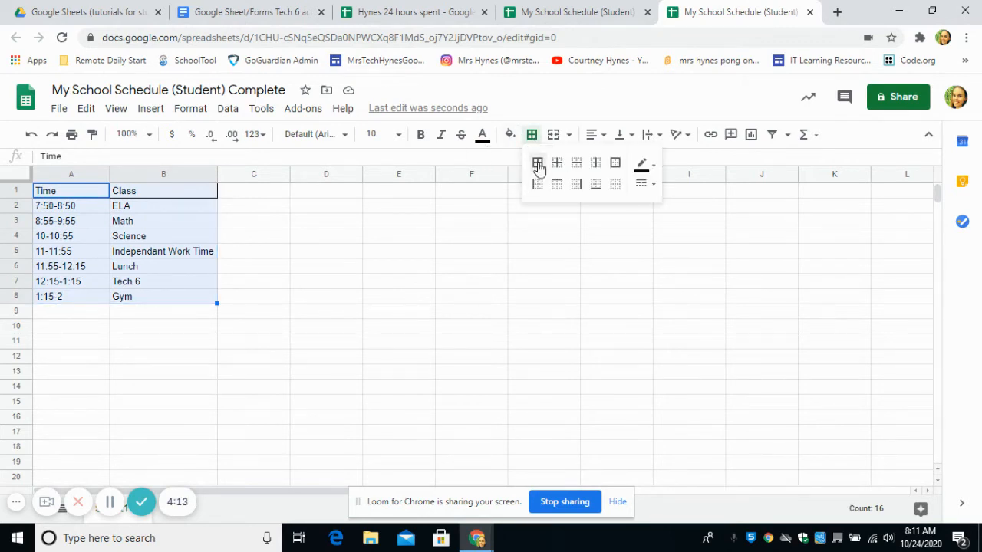
pyautogui.click(537, 162)
pyautogui.click(386, 285)
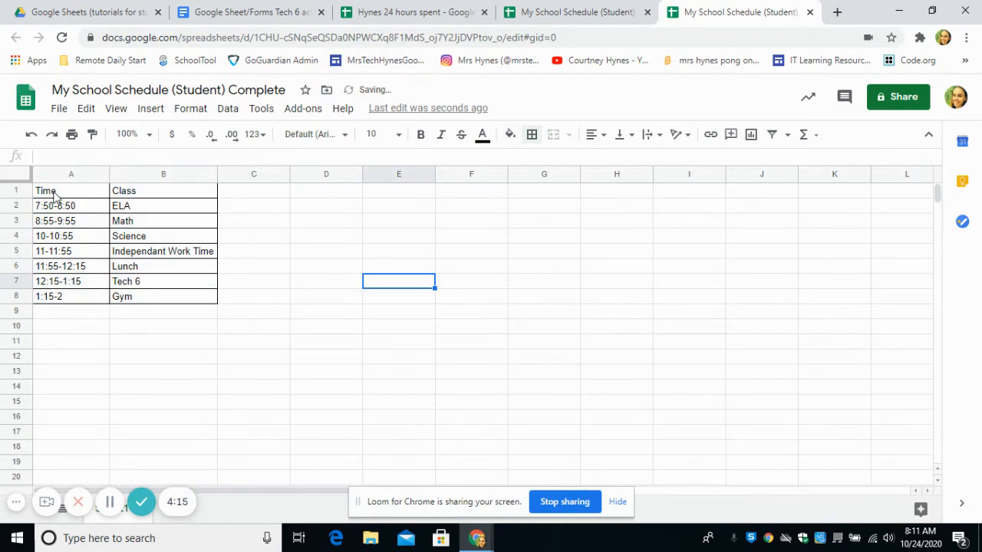
# Fill the Time and Class header cells A1:B1 with dark red and set their text color to white.
pyautogui.moveTo(54, 193); pyautogui.dragTo(136, 195)
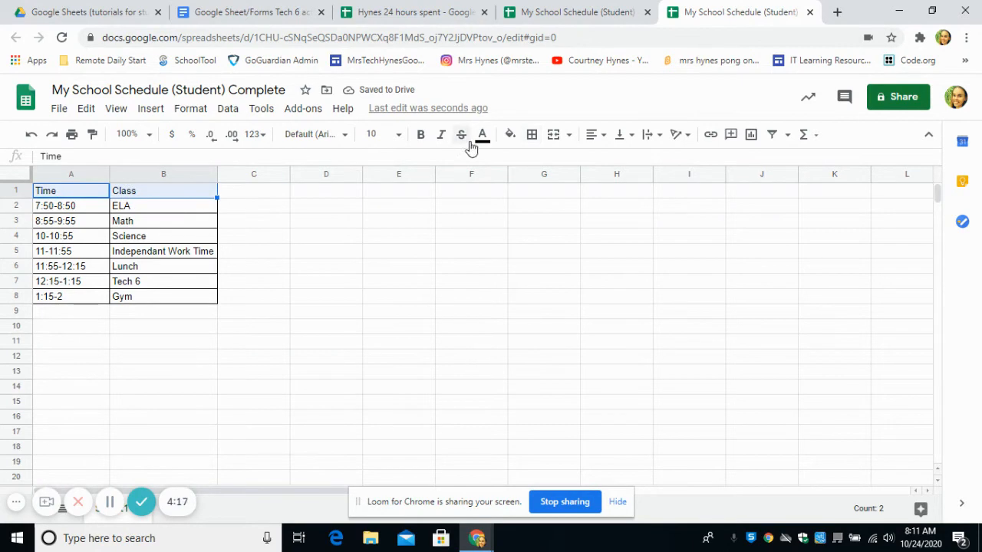
pyautogui.click(509, 134)
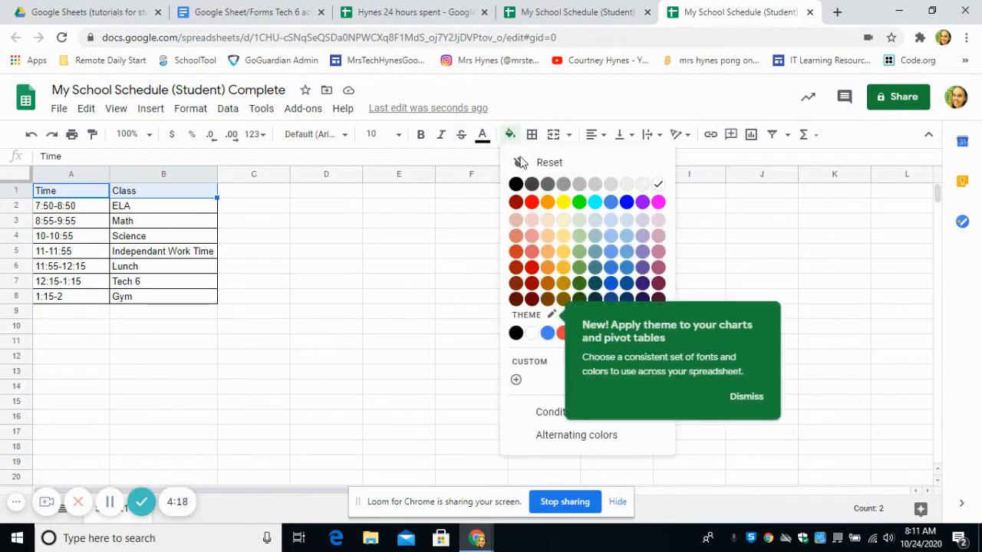
pyautogui.click(516, 202)
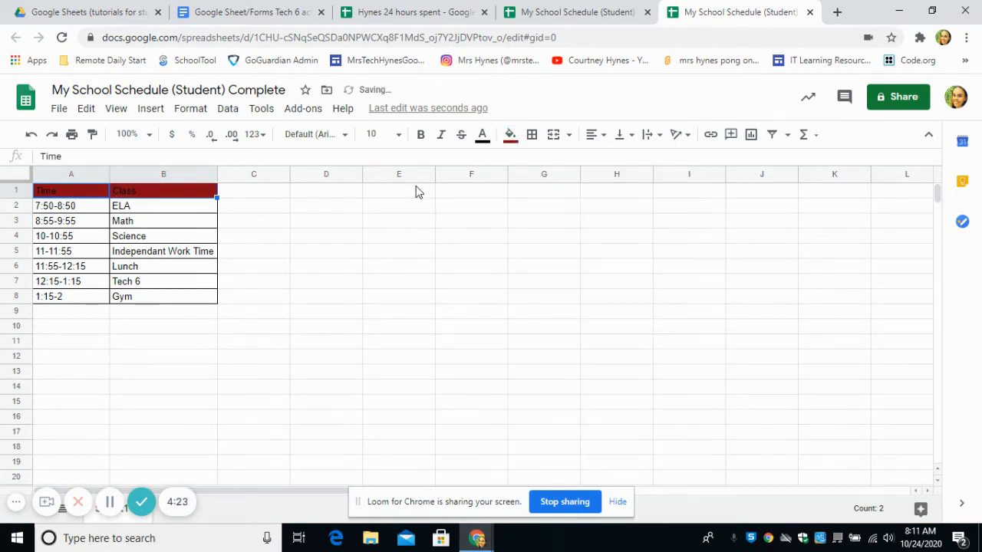
pyautogui.click(482, 135)
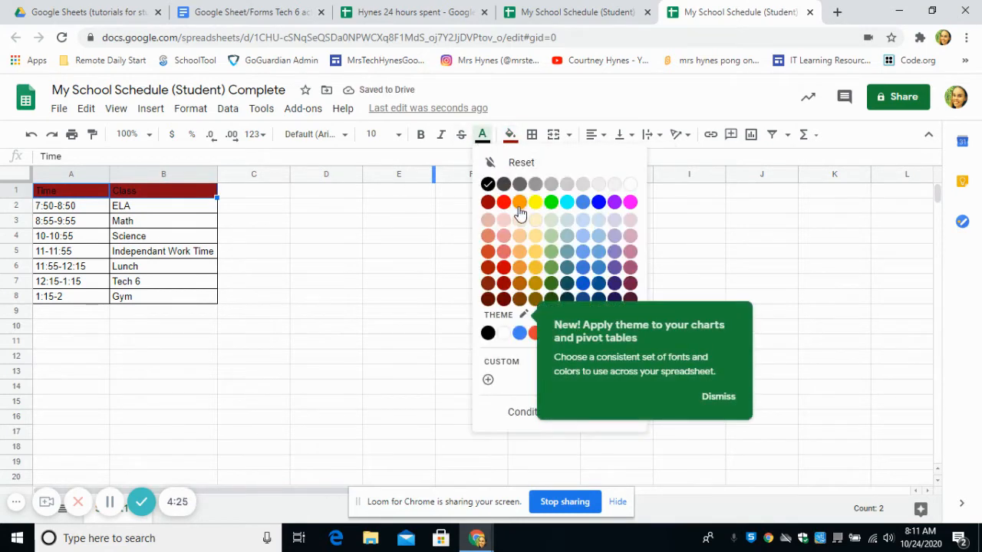
pyautogui.click(630, 184)
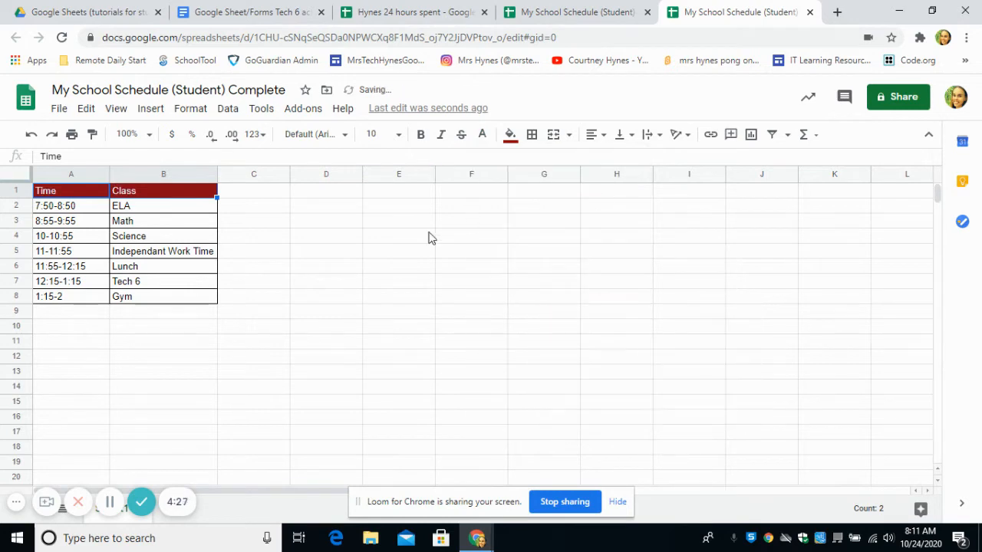
pyautogui.click(429, 238)
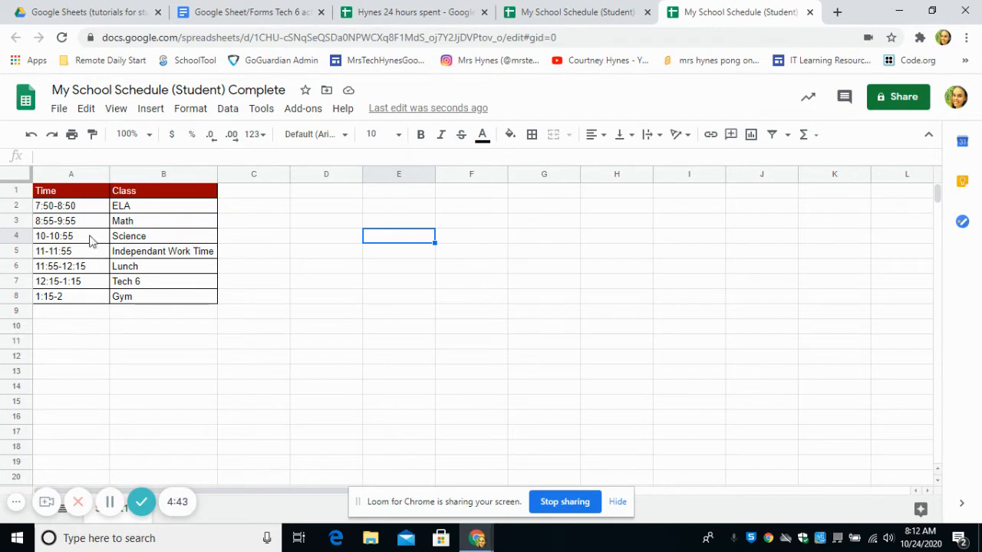
# Fill the ELA row A2:B2 with magenta and set its text color to white.
pyautogui.moveTo(70, 207); pyautogui.dragTo(136, 212)
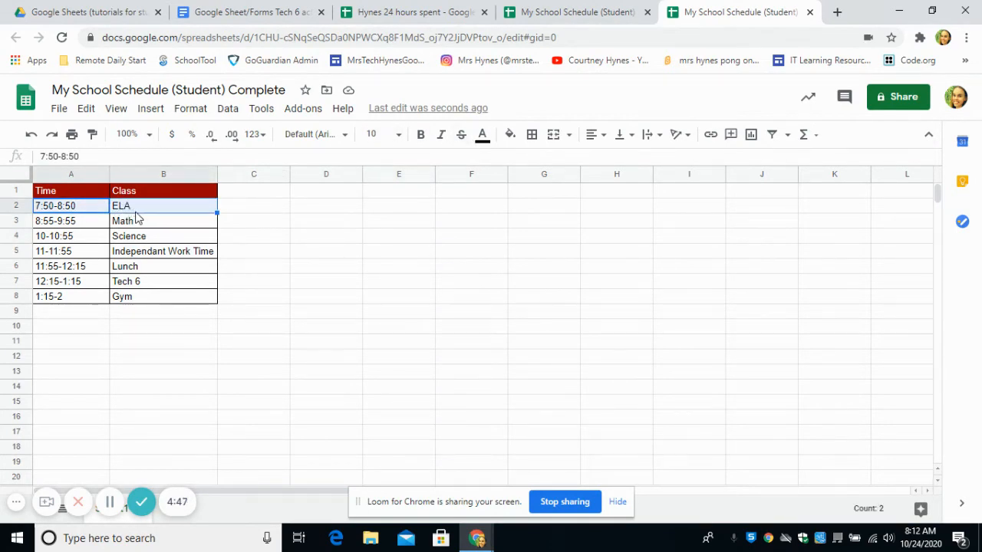
pyautogui.click(66, 16)
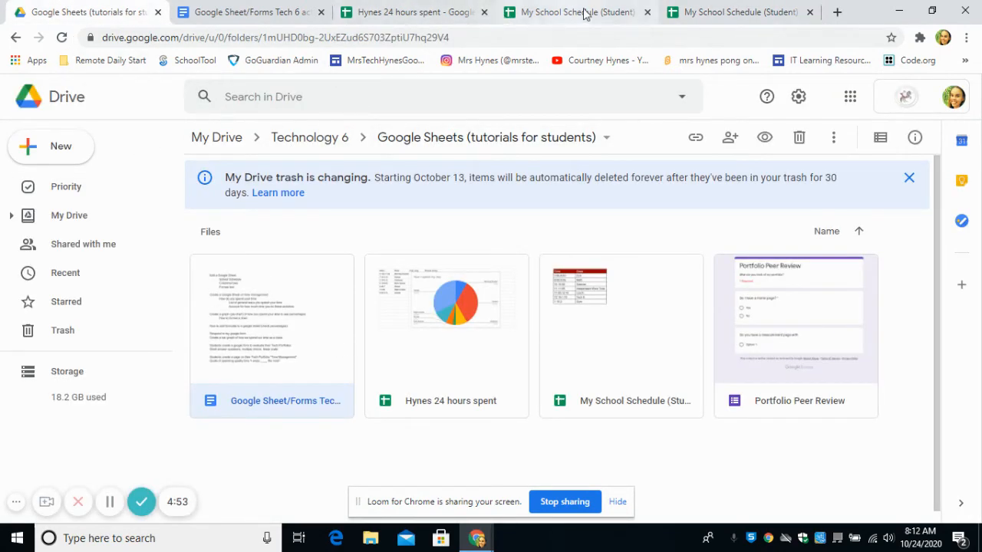
pyautogui.click(690, 11)
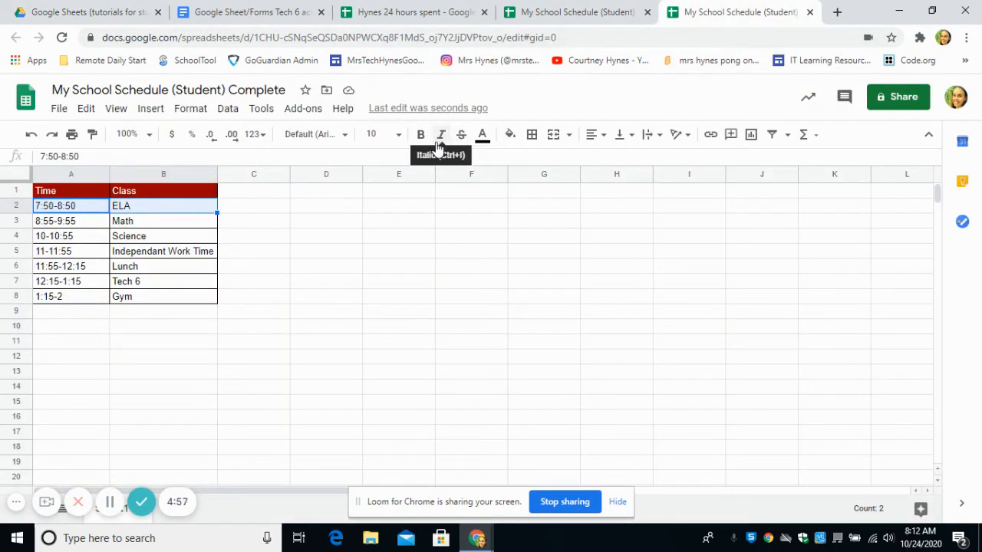
pyautogui.click(510, 136)
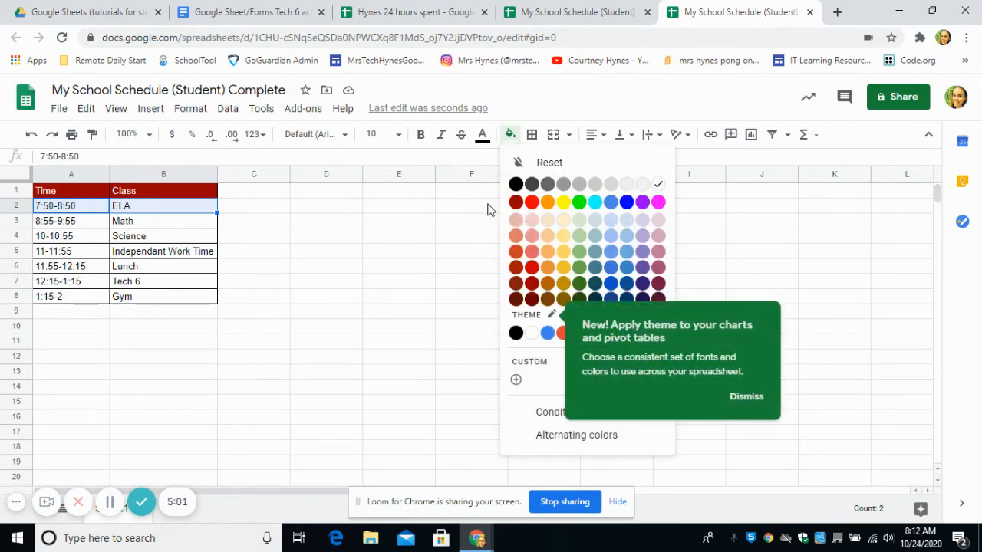
pyautogui.click(658, 202)
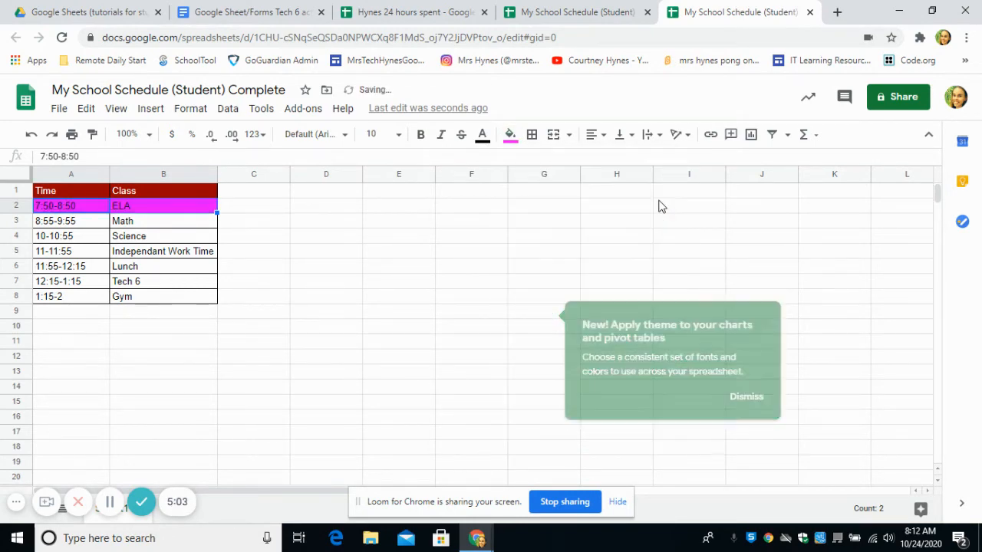
pyautogui.click(483, 136)
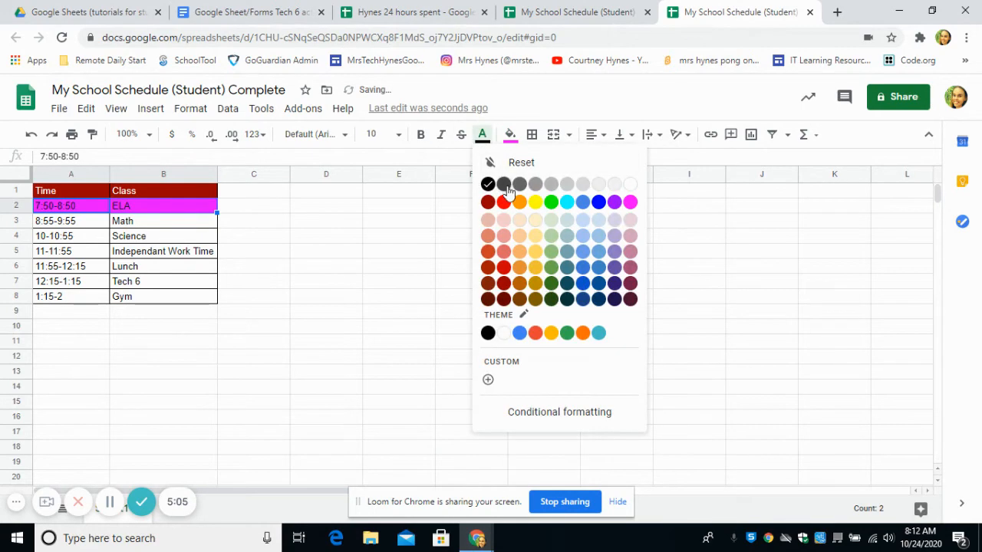
pyautogui.click(629, 184)
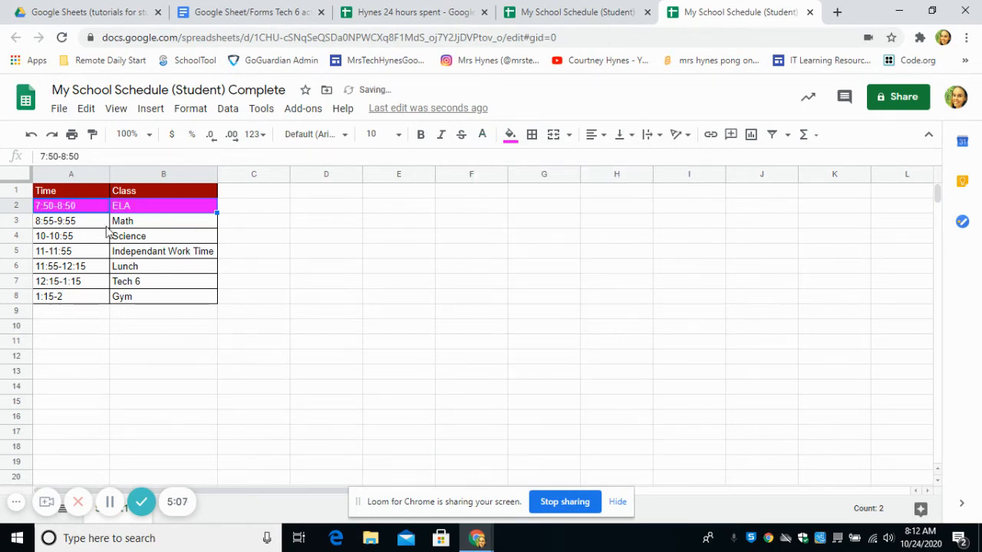
pyautogui.moveTo(75, 223); pyautogui.dragTo(127, 223)
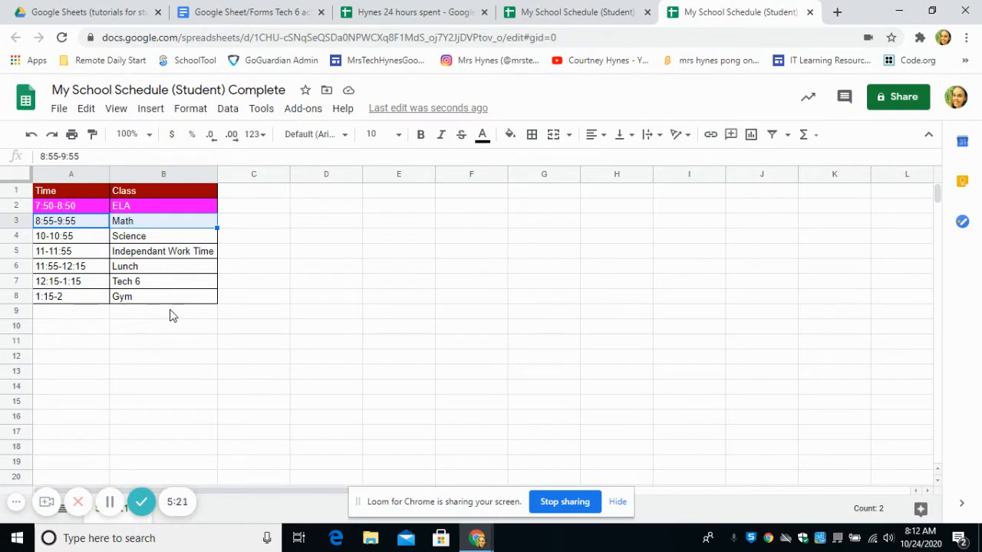
pyautogui.click(299, 226)
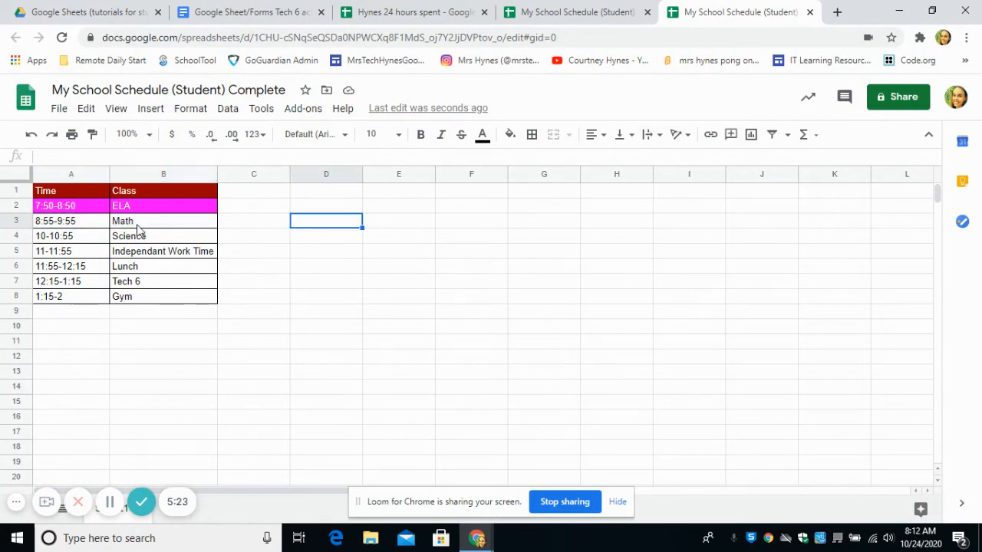
# Copy the schedule table A1:B8 and paste the duplicate starting at cell D1.
pyautogui.click(71, 175)
pyautogui.moveTo(113, 254); pyautogui.dragTo(142, 300)
pyautogui.rightClick(141, 300)
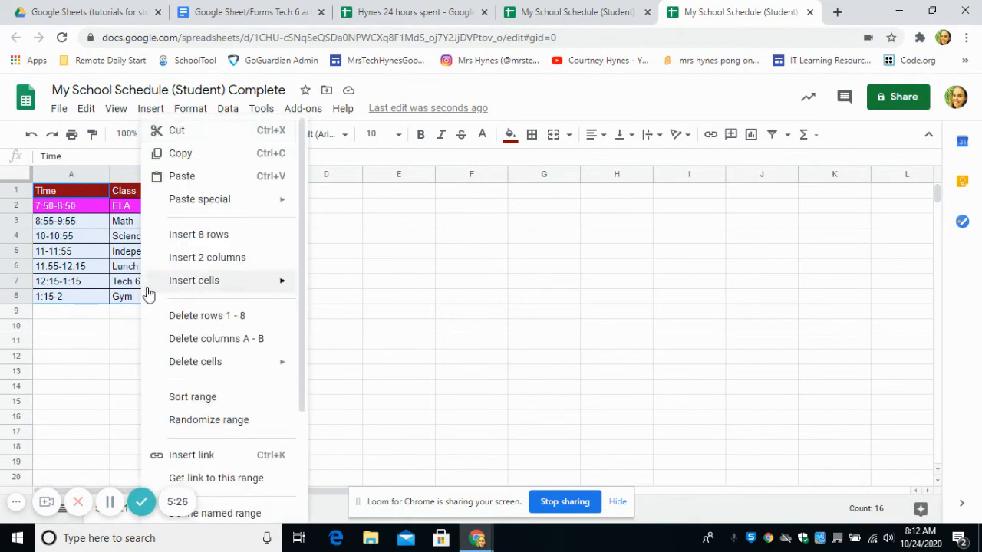
pyautogui.click(193, 159)
pyautogui.click(312, 193)
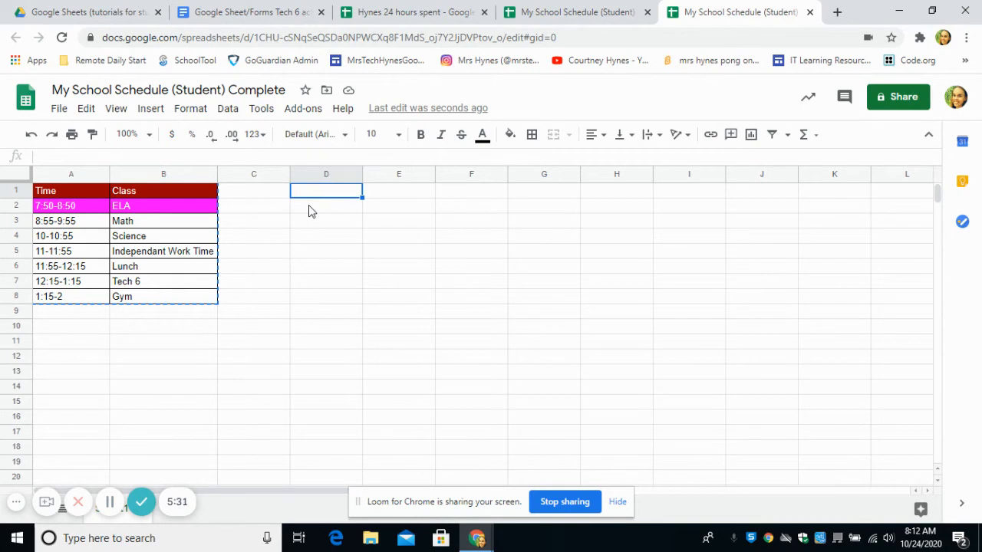
pyautogui.hotkey('ctrl', 'v')
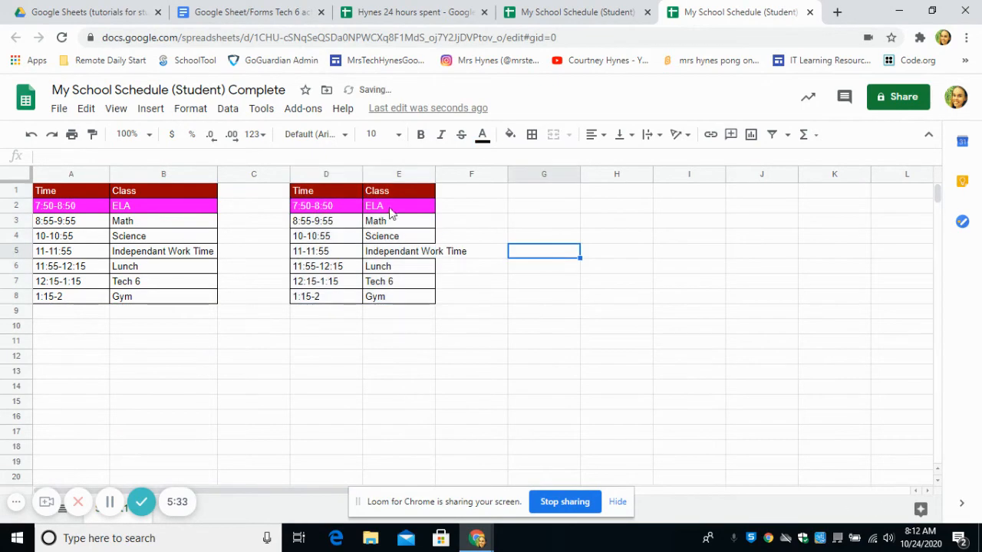
pyautogui.click(390, 209)
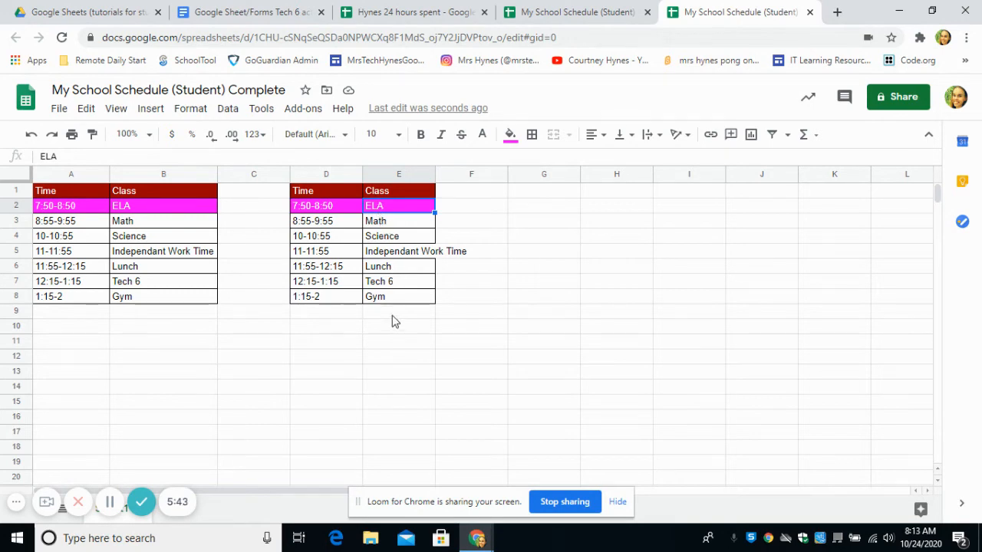
# Insert one blank row above the header row of both tables.
pyautogui.click(16, 190)
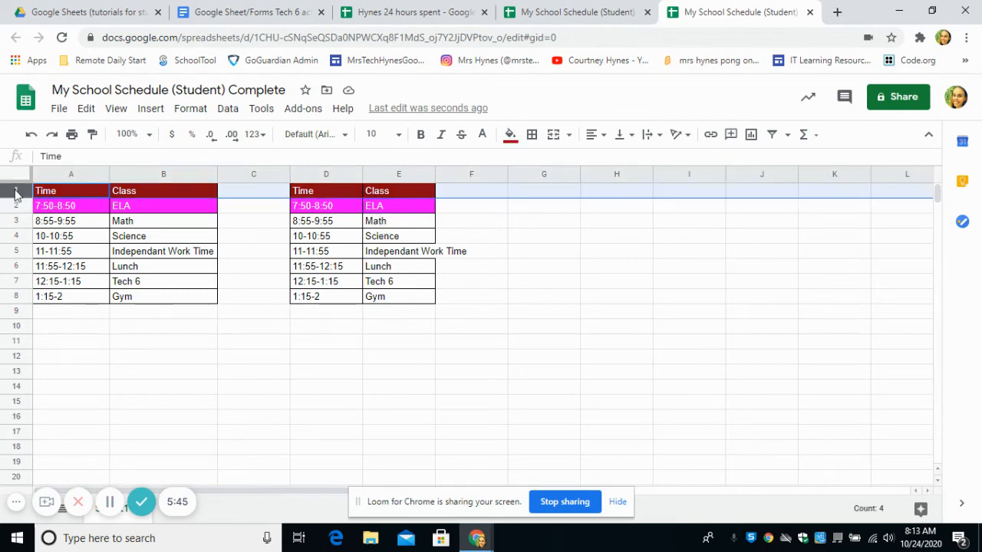
pyautogui.rightClick(15, 192)
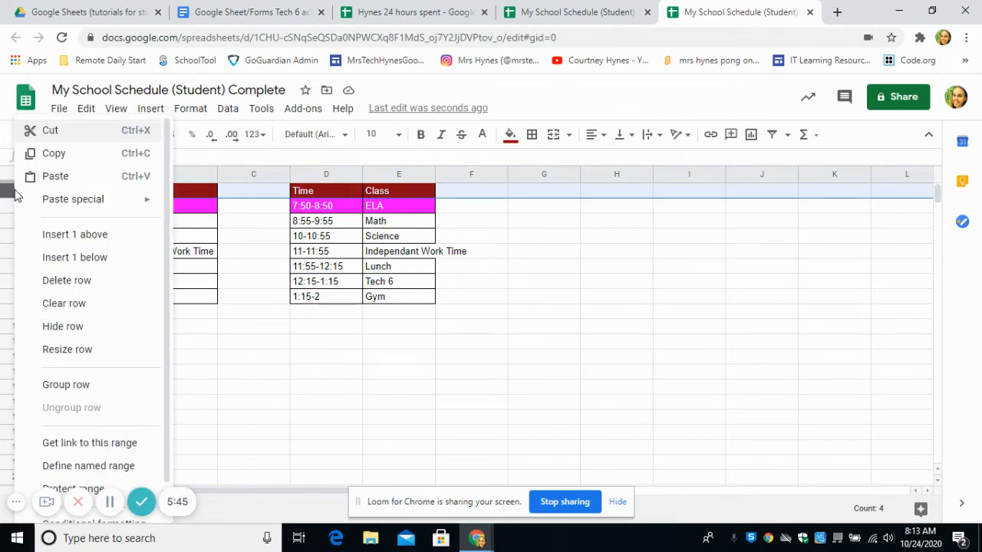
pyautogui.click(80, 236)
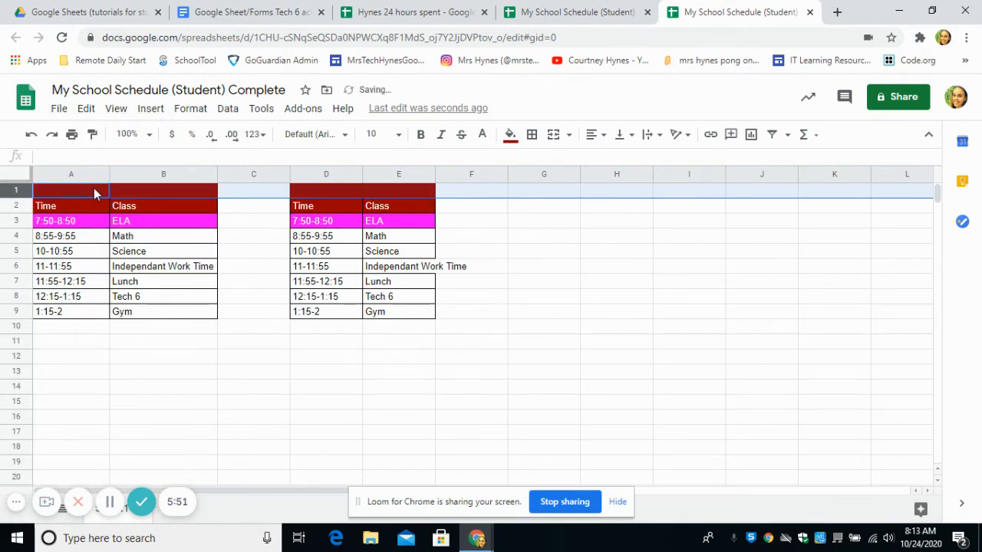
# Clear the borders from cells A1:B1 in the new blank row.
pyautogui.click(93, 188)
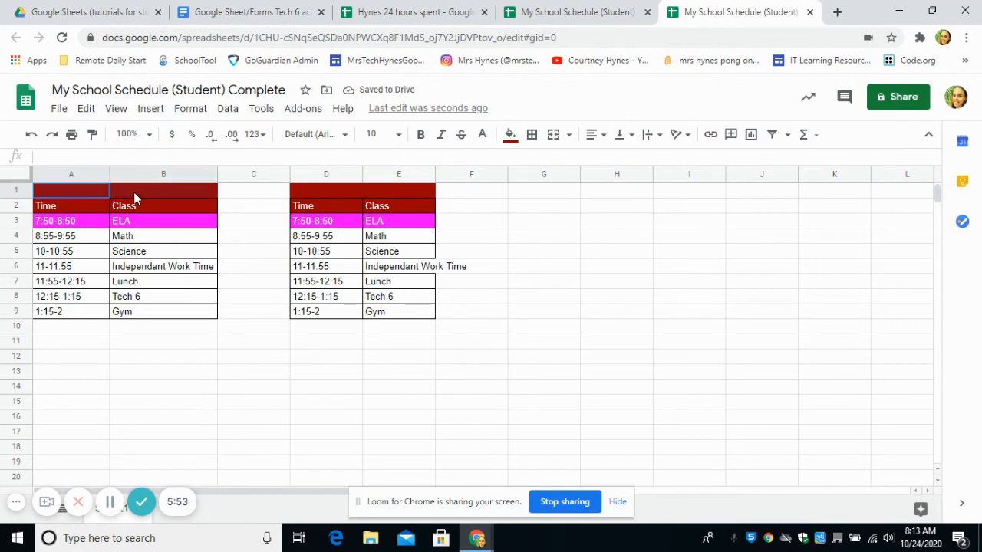
pyautogui.keyDown('shift'); pyautogui.click(133, 191); pyautogui.keyUp('shift')
pyautogui.click(529, 136)
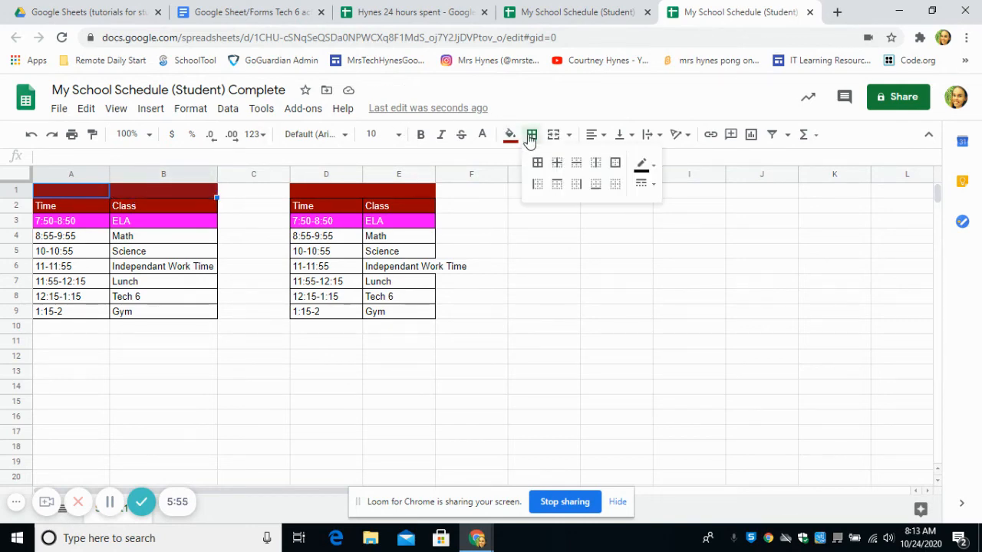
pyautogui.click(617, 192)
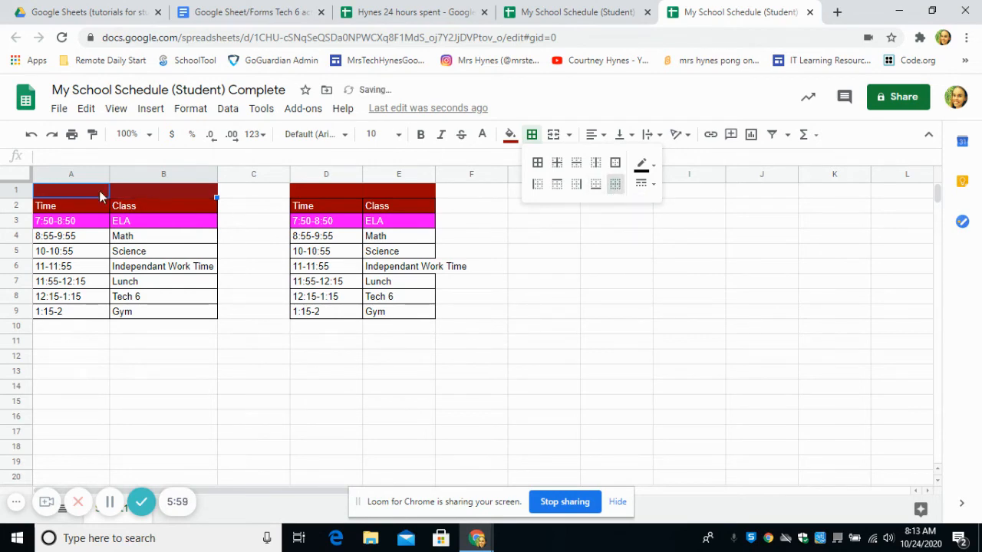
pyautogui.click(75, 189)
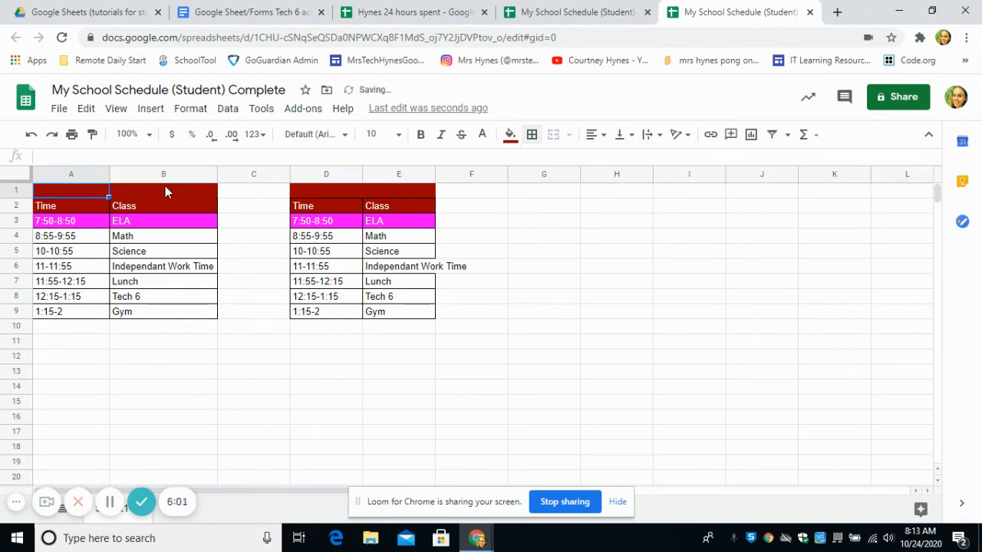
# Reset the fill color of cells A1:E1 so the blank row has no color.
pyautogui.moveTo(54, 191)
pyautogui.mouseDown()
pyautogui.moveTo(110, 182)
pyautogui.moveTo(384, 189)
pyautogui.mouseUp()
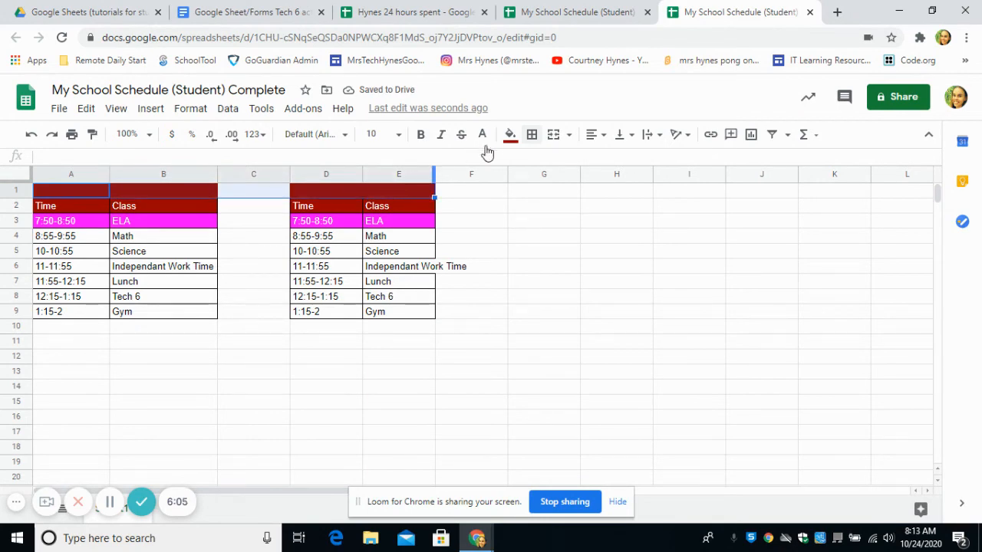
pyautogui.click(512, 136)
pyautogui.click(547, 161)
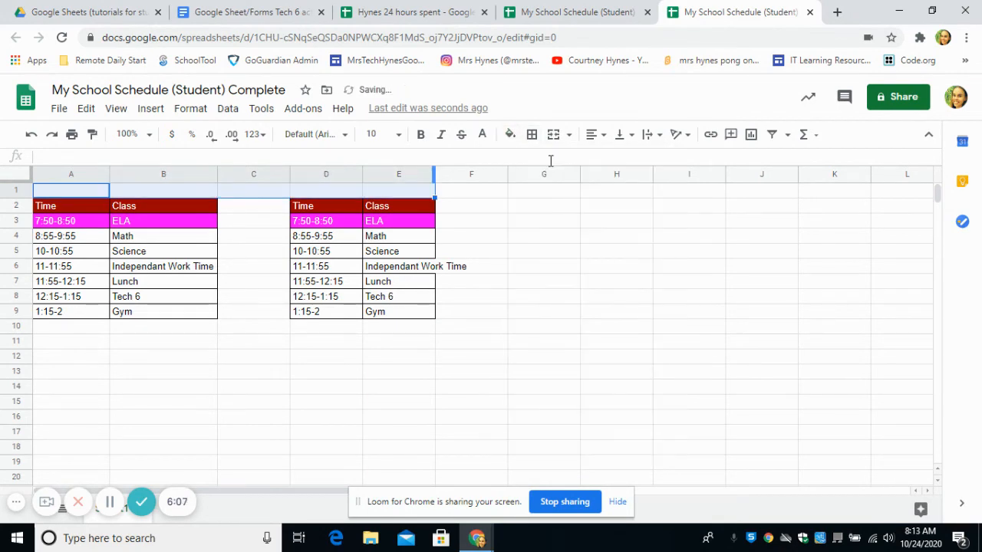
pyautogui.click(550, 229)
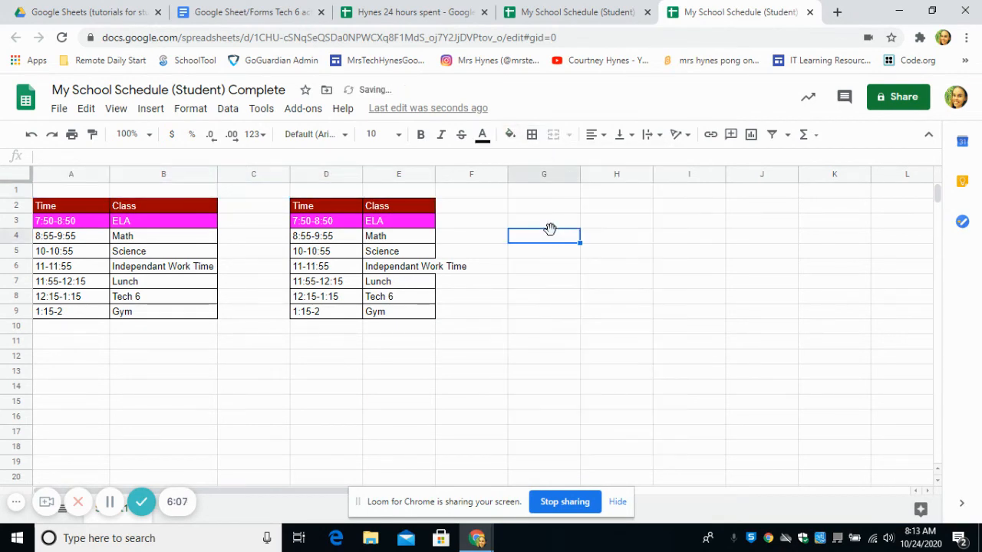
# Enter the label AC in cell A1 above the original schedule and reset its text color.
pyautogui.click(86, 192)
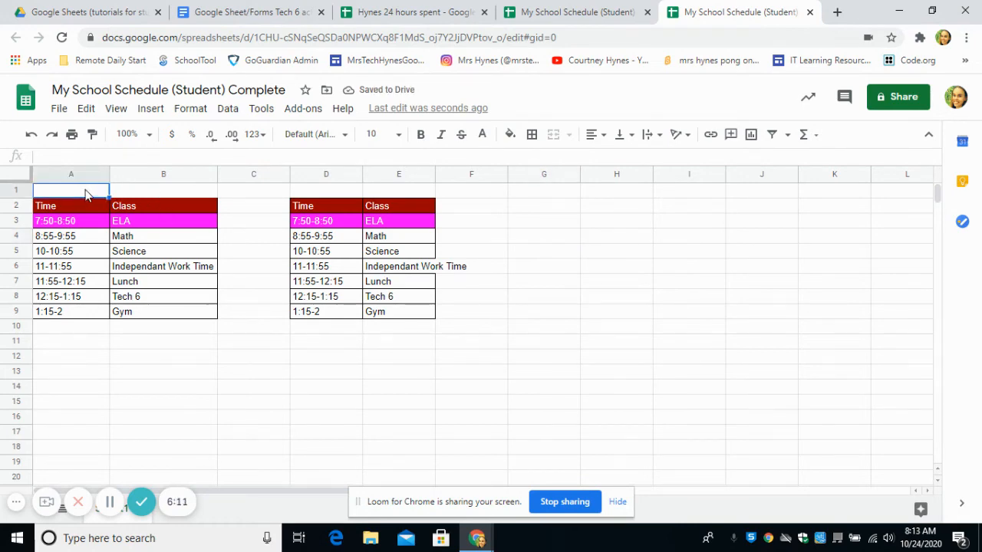
pyautogui.write('AC')
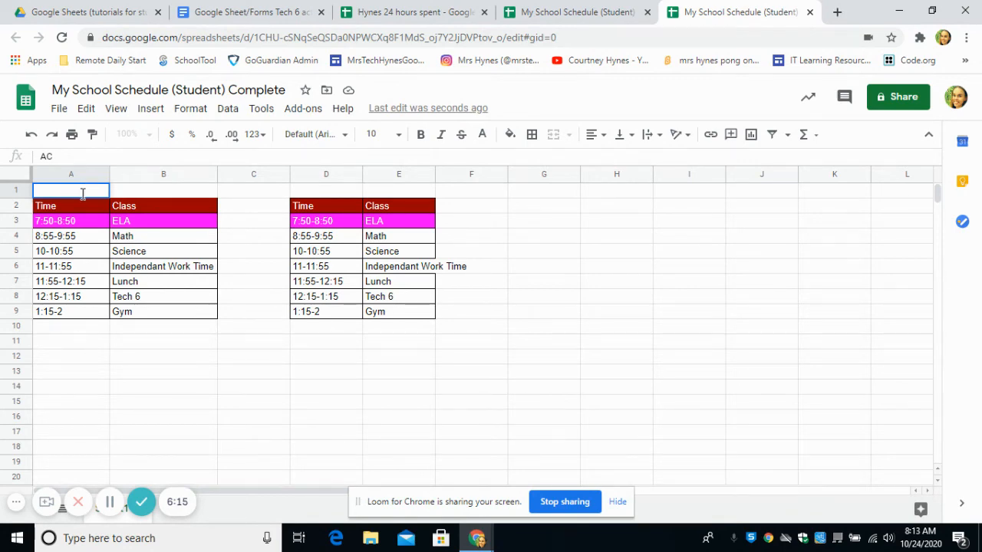
pyautogui.click(511, 135)
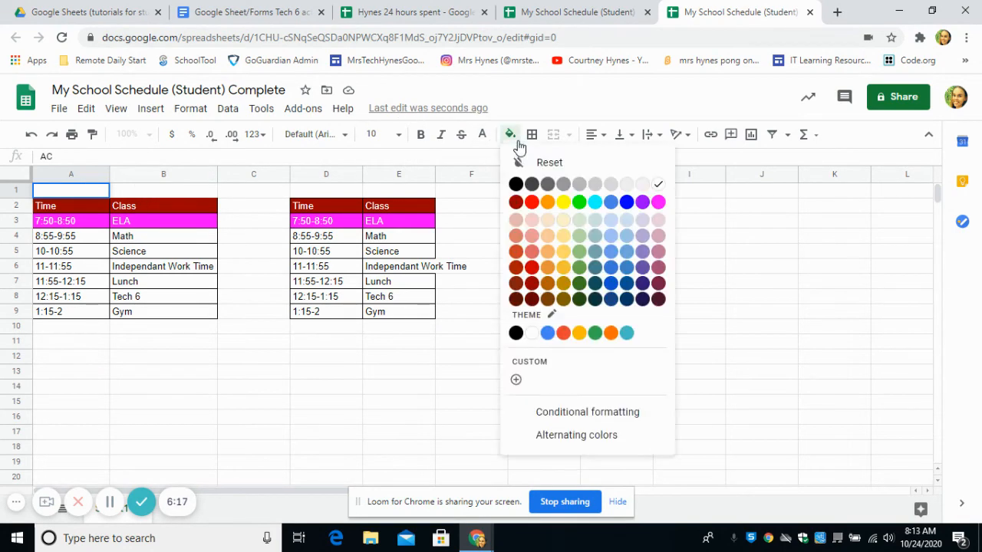
pyautogui.click(481, 136)
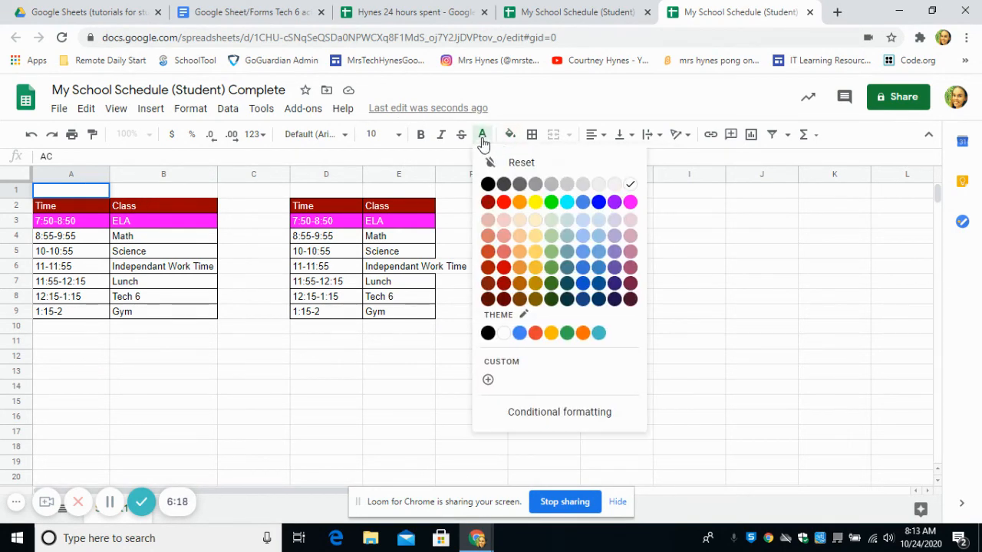
pyautogui.click(488, 184)
pyautogui.click(515, 310)
pyautogui.click(72, 191)
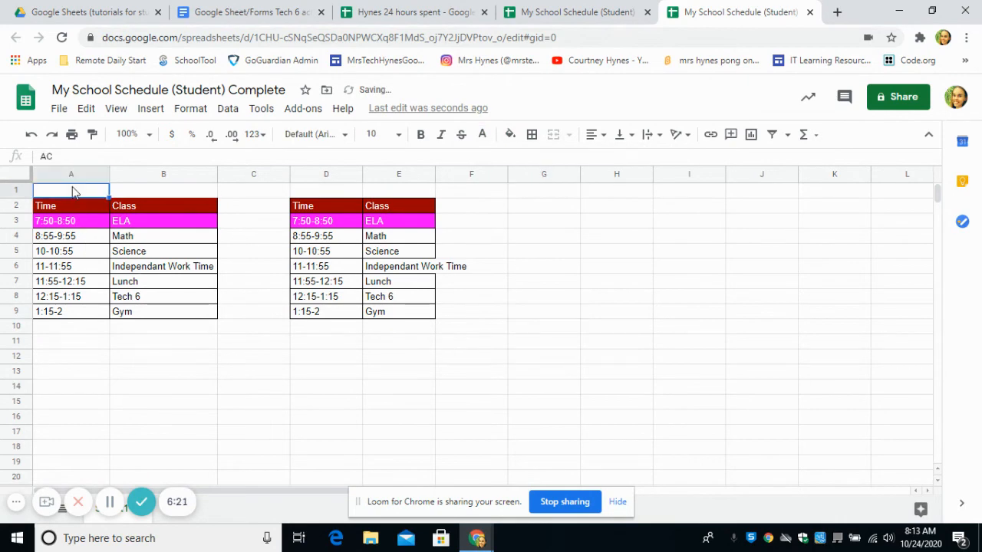
pyautogui.click(483, 136)
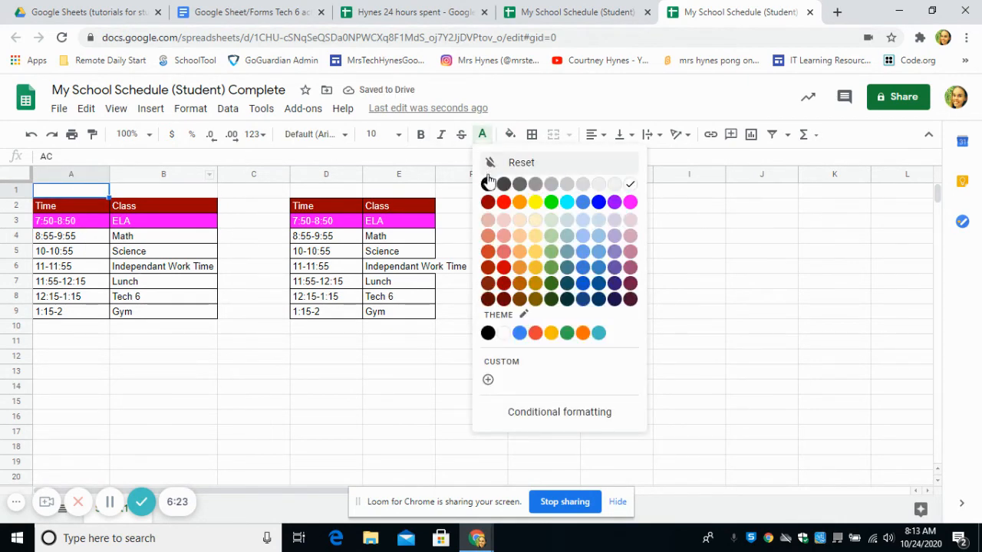
pyautogui.click(493, 163)
pyautogui.click(537, 266)
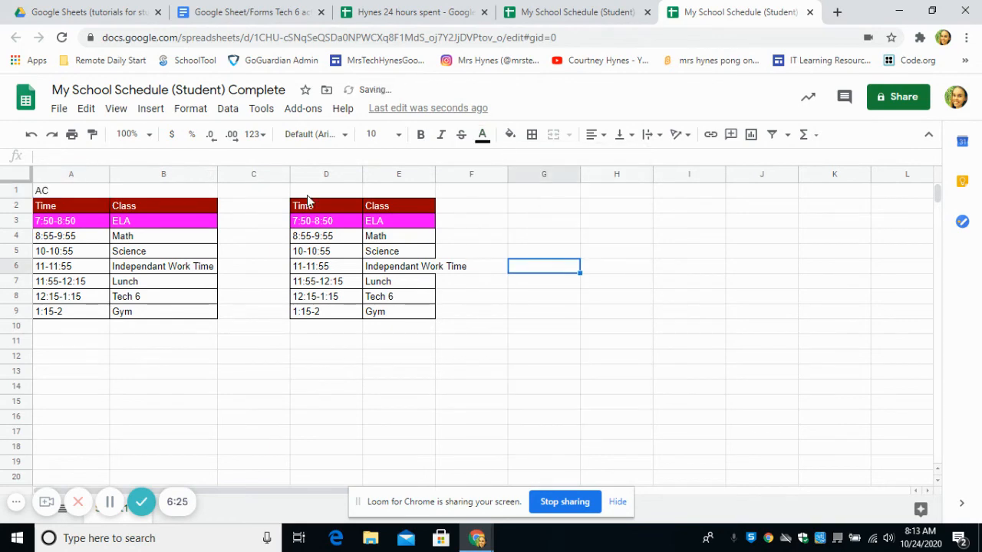
# Enter the label BD in cell D1 above the duplicated schedule.
pyautogui.click(303, 196)
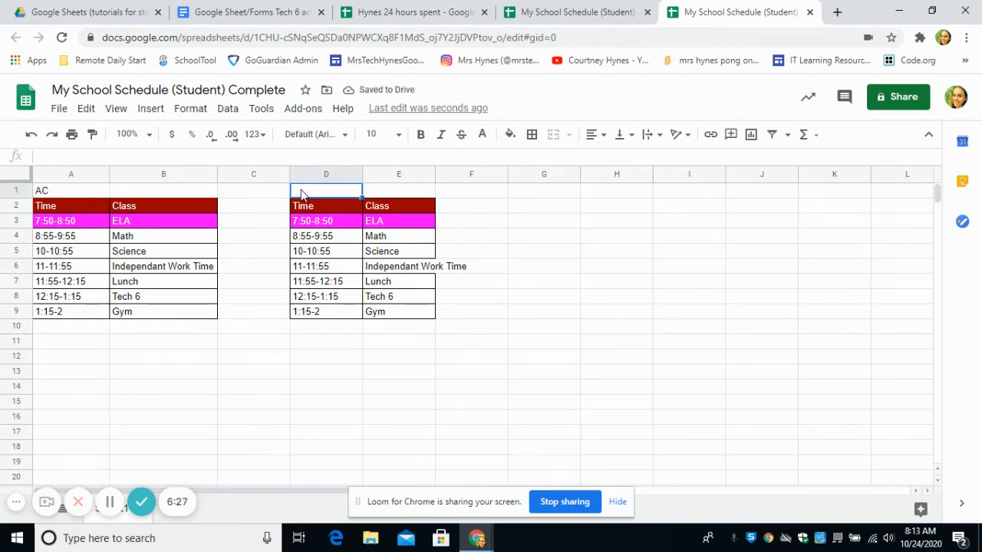
pyautogui.write('BD')
pyautogui.click(522, 216)
# Reset both the fill color and the text color of label row cells A1:E1.
pyautogui.moveTo(404, 192); pyautogui.dragTo(72, 193)
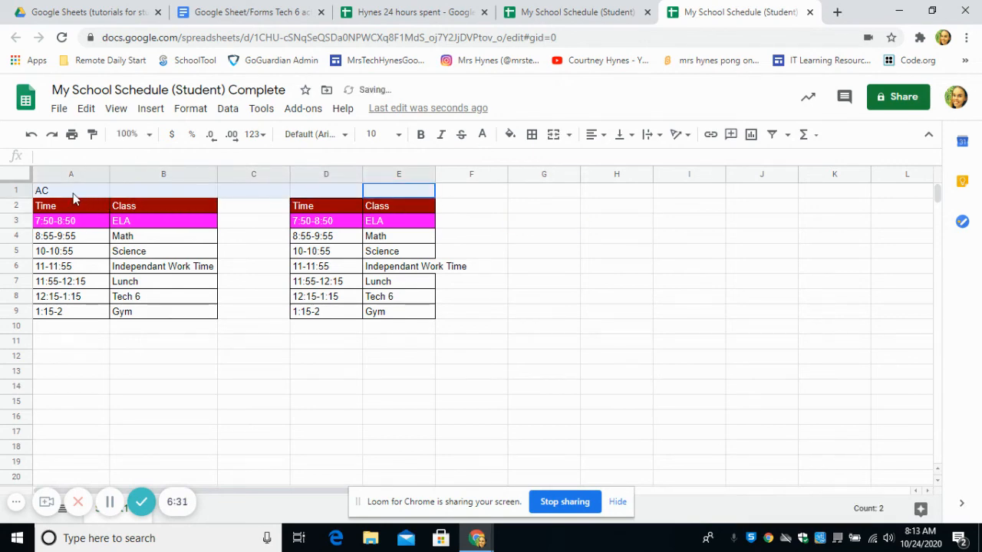
pyautogui.click(510, 136)
pyautogui.click(529, 161)
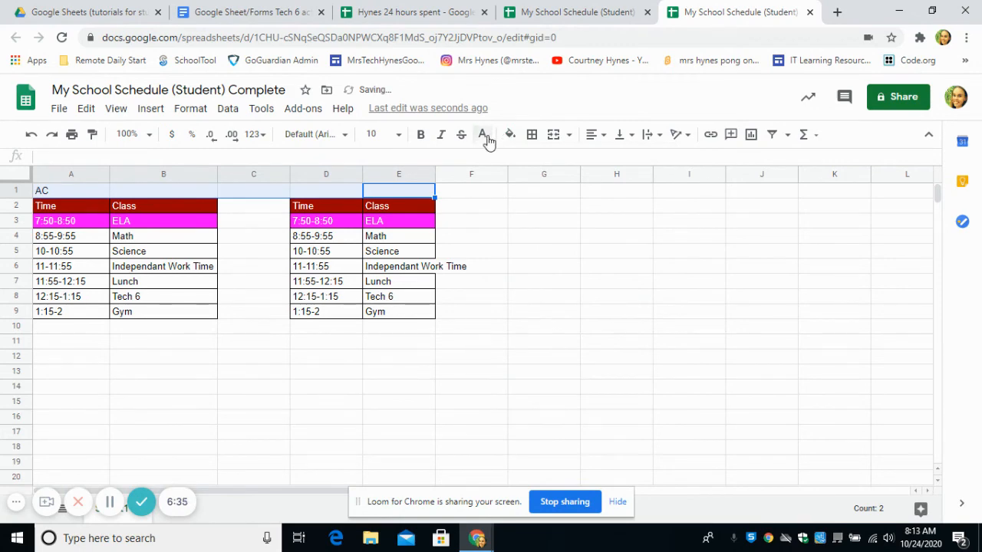
pyautogui.click(484, 136)
pyautogui.click(502, 161)
pyautogui.click(503, 226)
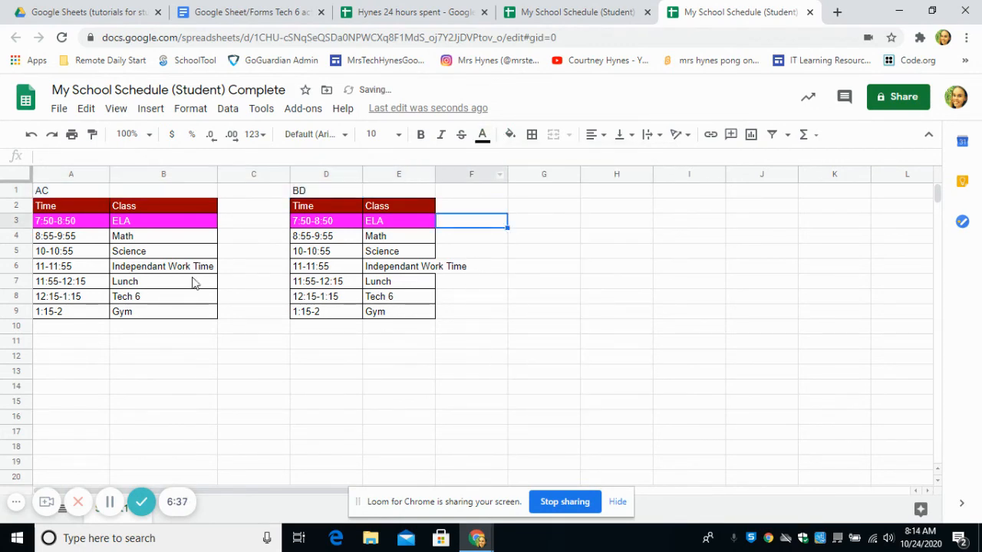
# Replace the 7:50-8:50 class in cell E3 of the BD schedule with Social Studies.
pyautogui.click(357, 389)
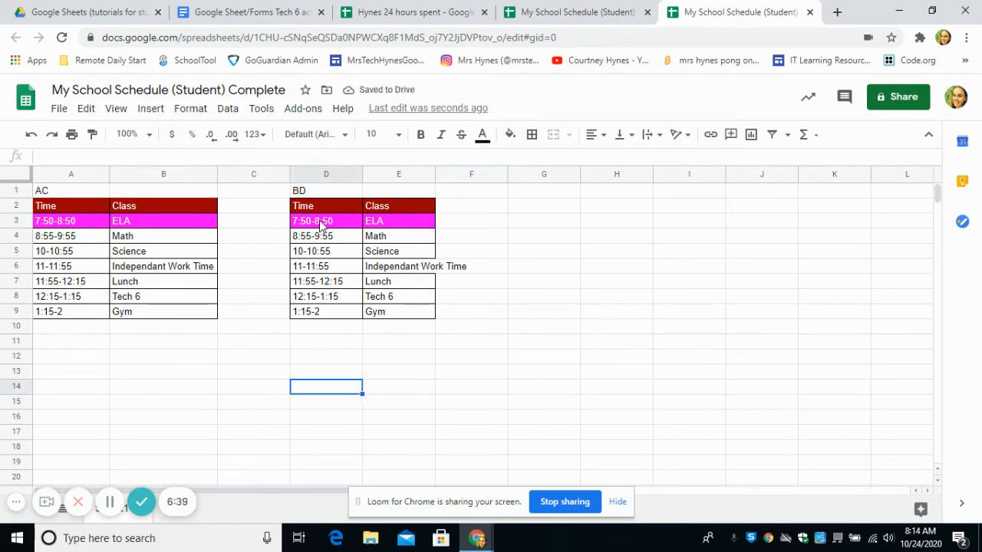
pyautogui.moveTo(322, 223); pyautogui.dragTo(374, 222)
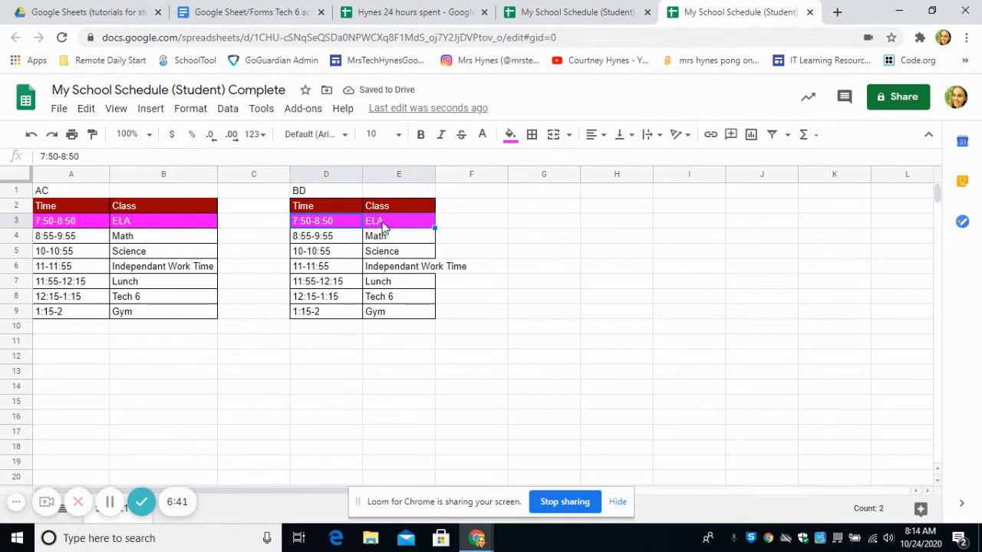
pyautogui.click(383, 226)
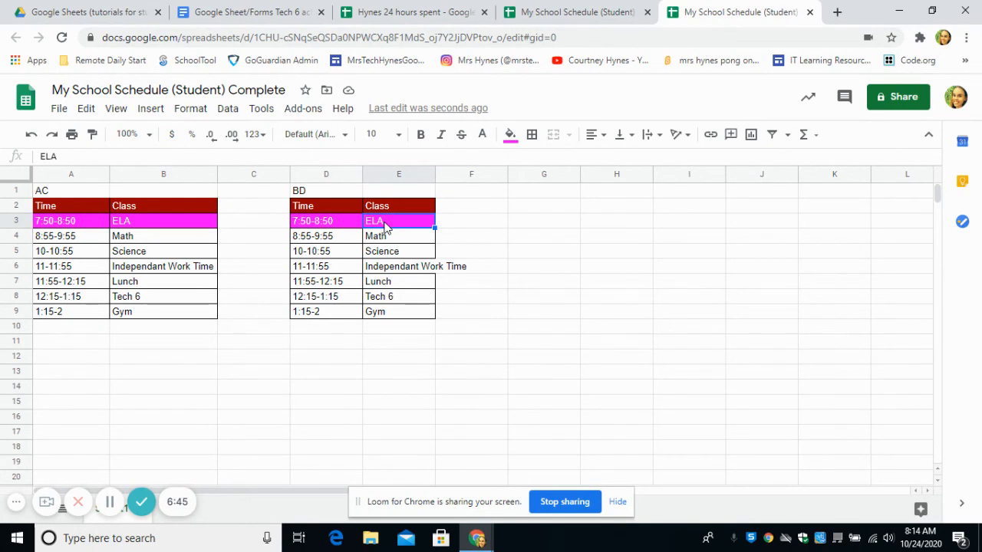
pyautogui.write('Soc')
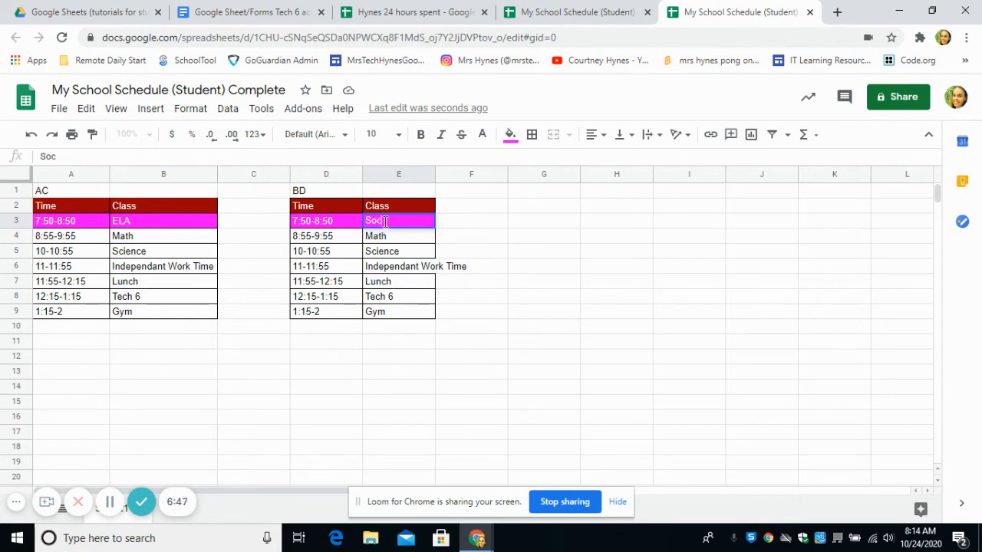
pyautogui.write('ial Studi')
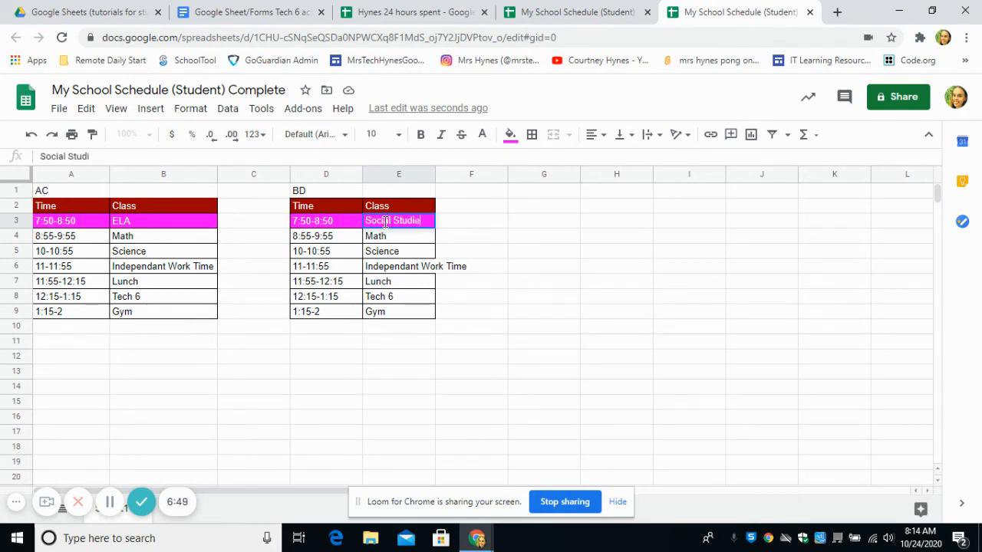
pyautogui.write('es')
pyautogui.click(528, 192)
# Fill cells D3:E3 with green and widen column E to fit the Independant Work Time entry.
pyautogui.moveTo(420, 221); pyautogui.dragTo(338, 223)
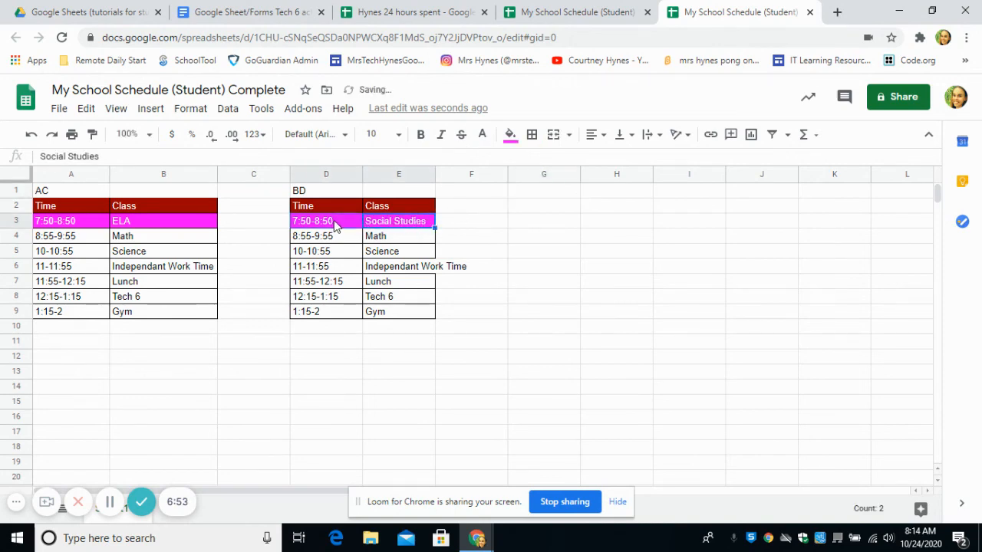
pyautogui.click(511, 137)
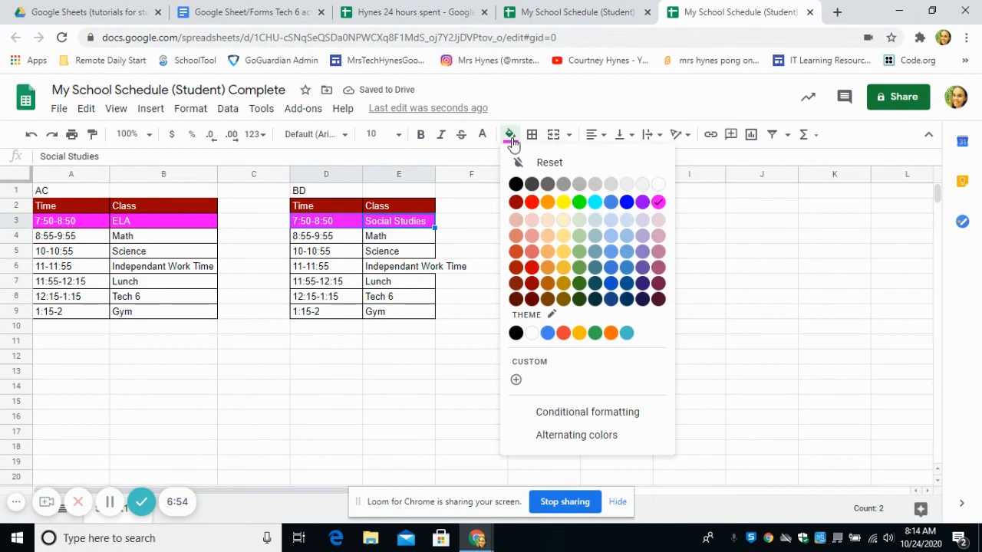
pyautogui.click(579, 202)
pyautogui.click(566, 224)
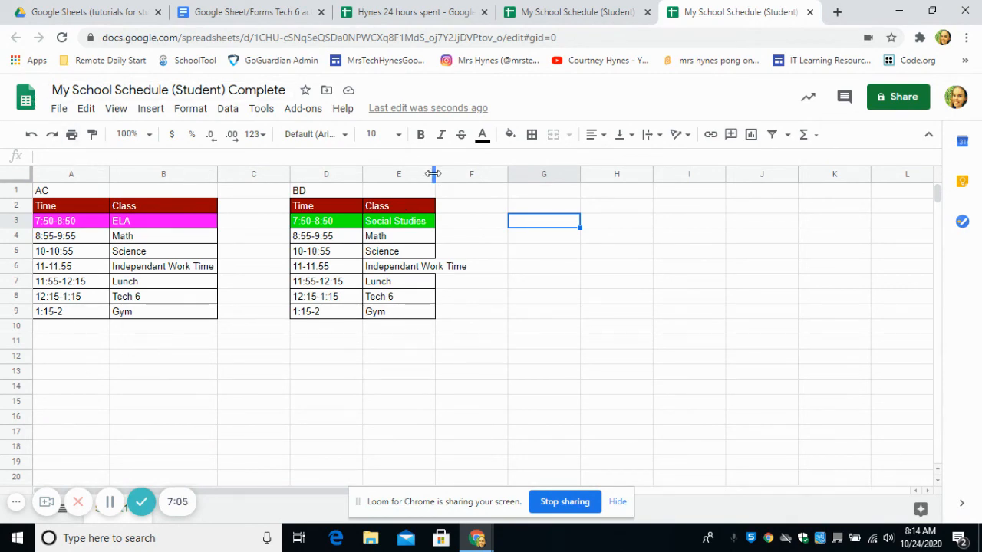
pyautogui.moveTo(433, 174); pyautogui.dragTo(470, 173)
pyautogui.click(468, 444)
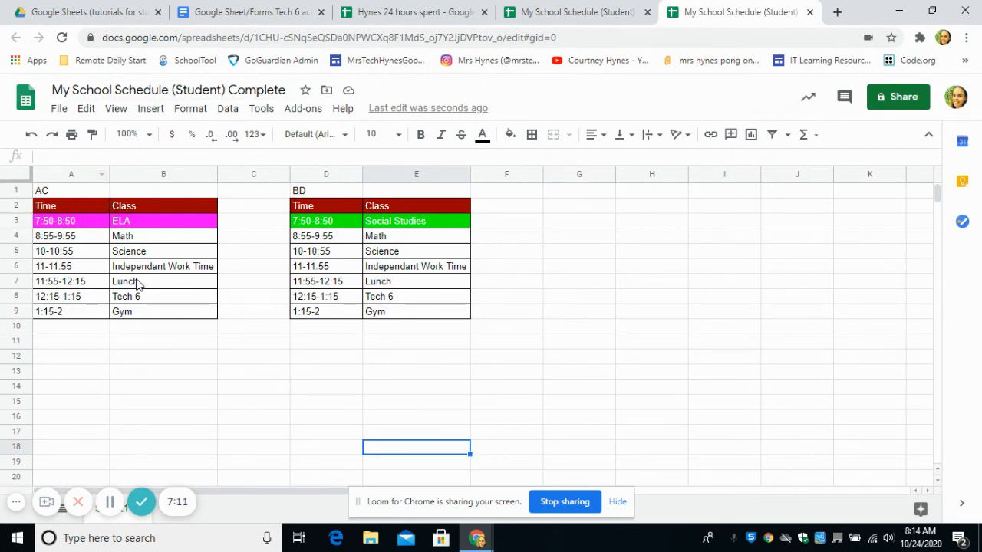
# Compare the unfilled My School Schedule (Student) spreadsheet with the completed AC and BD schedules.
pyautogui.click(574, 8)
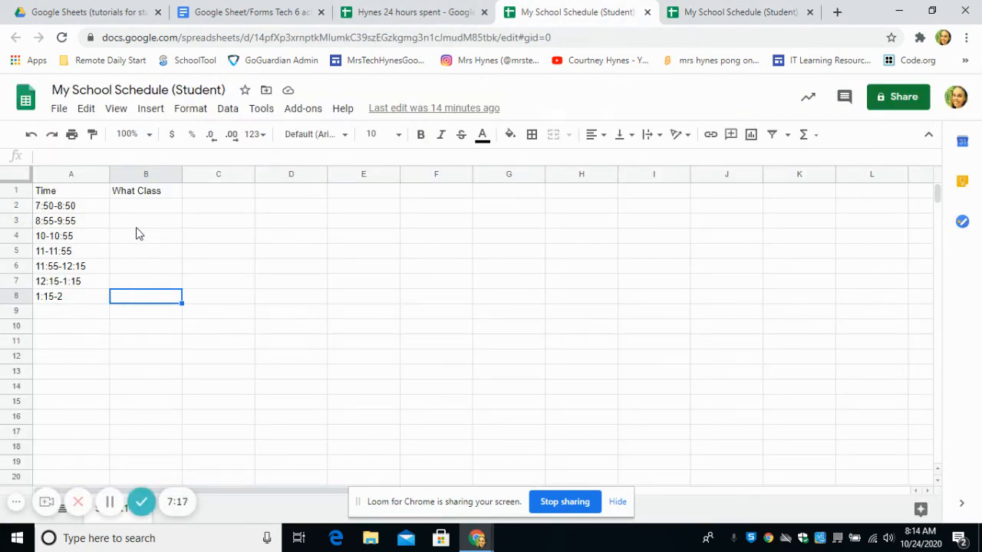
pyautogui.click(737, 11)
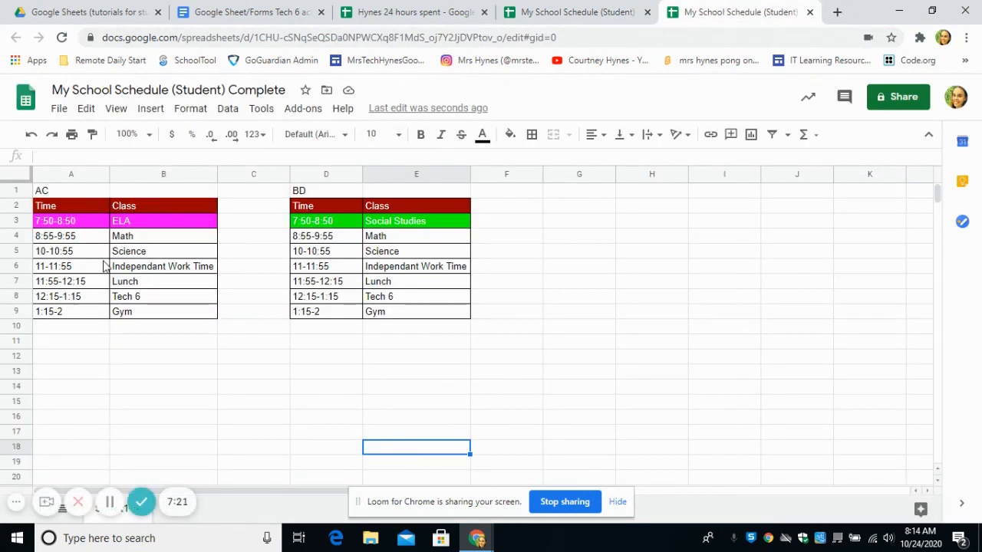
pyautogui.click(408, 320)
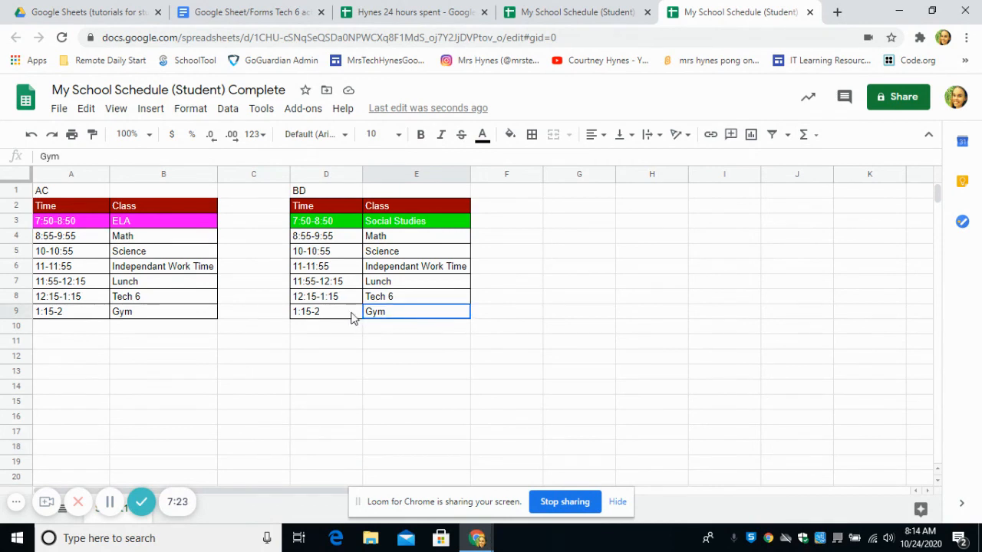
pyautogui.keyDown('shift'); pyautogui.click(338, 318); pyautogui.keyUp('shift')
pyautogui.click(415, 347)
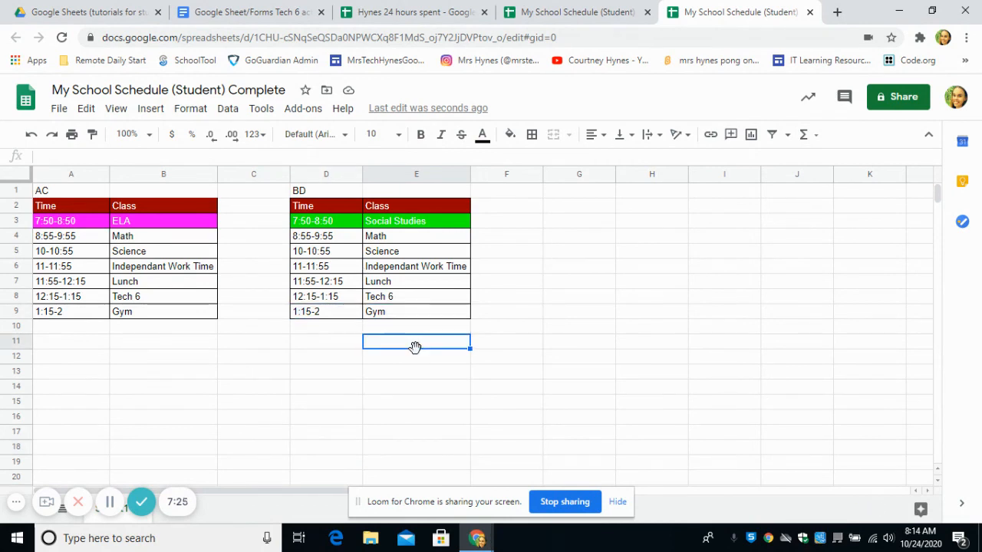